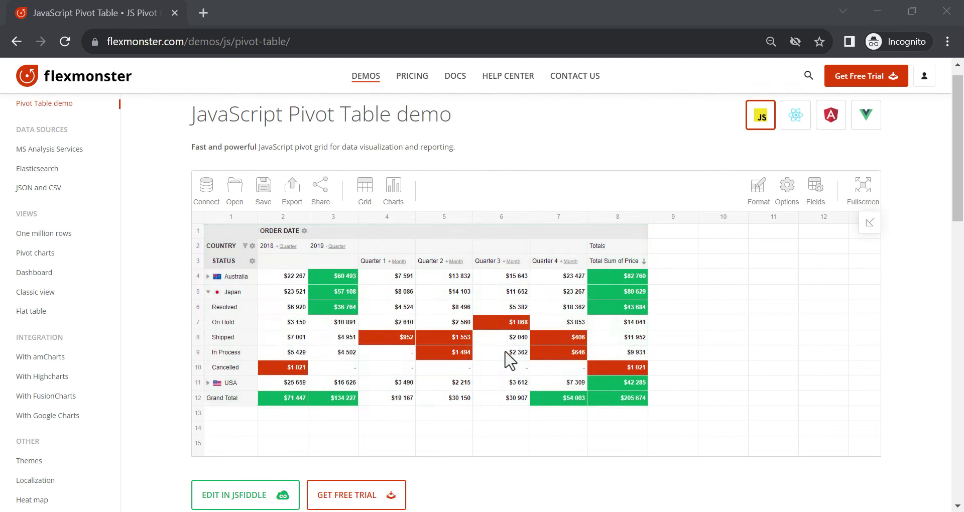
Save the current report to a file and confirm the download of report.json
{"action": "left_click", "coordinate": [265, 196]}
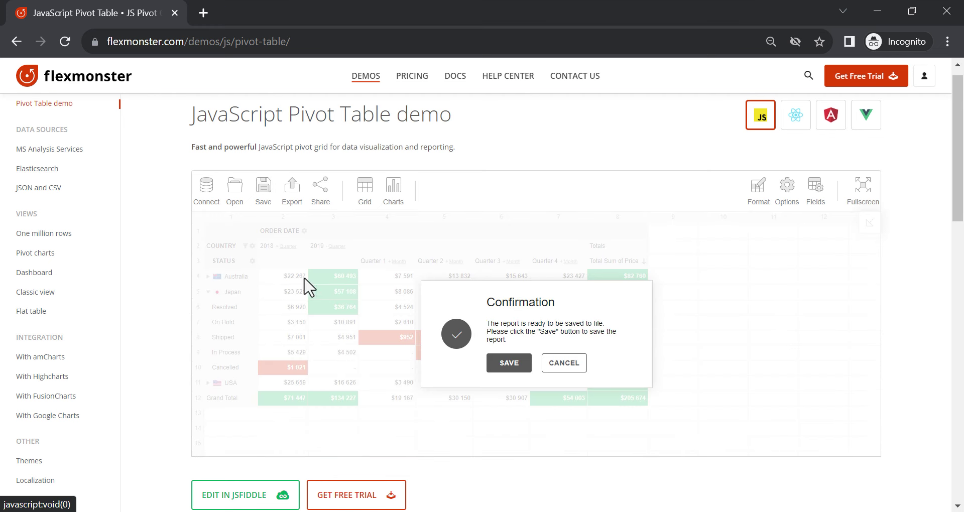
{"action": "left_click", "coordinate": [500, 366]}
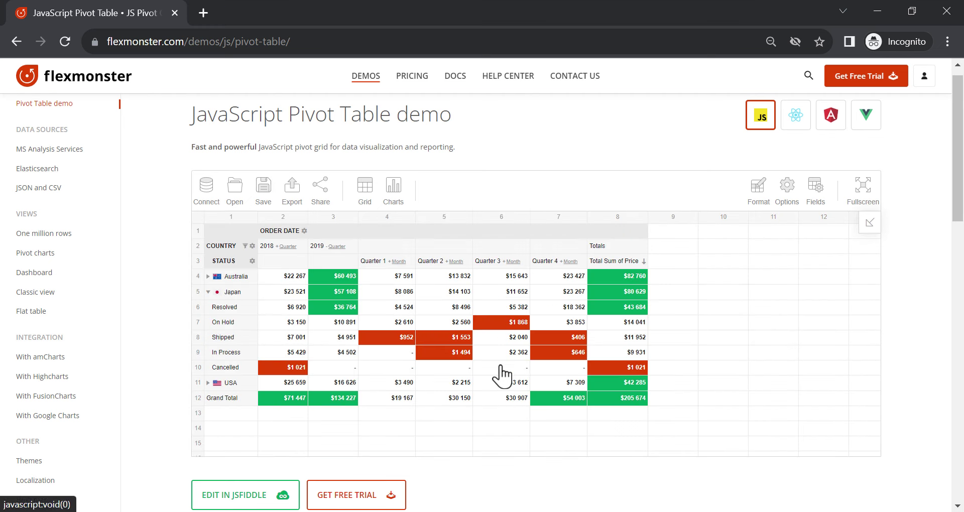
{"action": "left_click", "coordinate": [355, 338]}
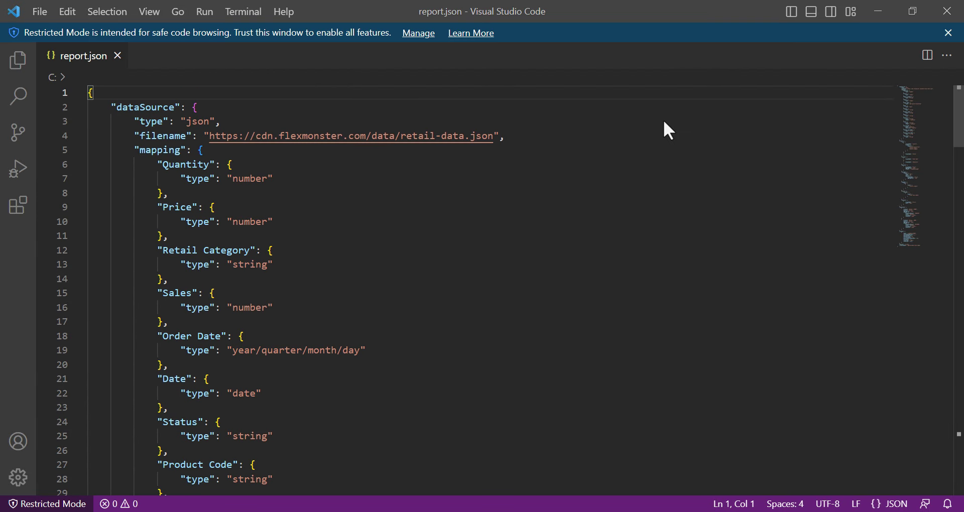
Scroll through report.json to the end of the file, then close Visual Studio Code
{"action": "scroll", "coordinate": [665, 128], "scroll_direction": "down", "scroll_amount": 5}
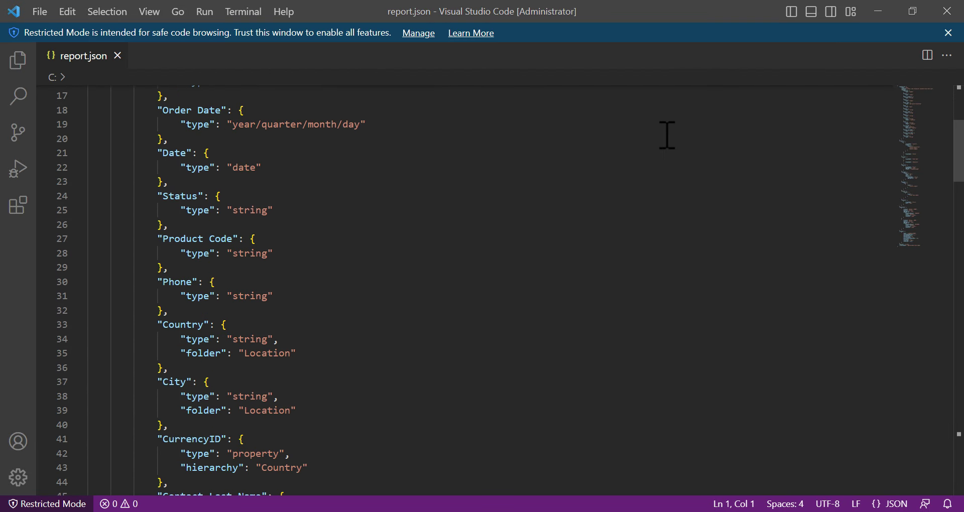
{"action": "scroll", "coordinate": [667, 134], "scroll_direction": "down", "scroll_amount": 12}
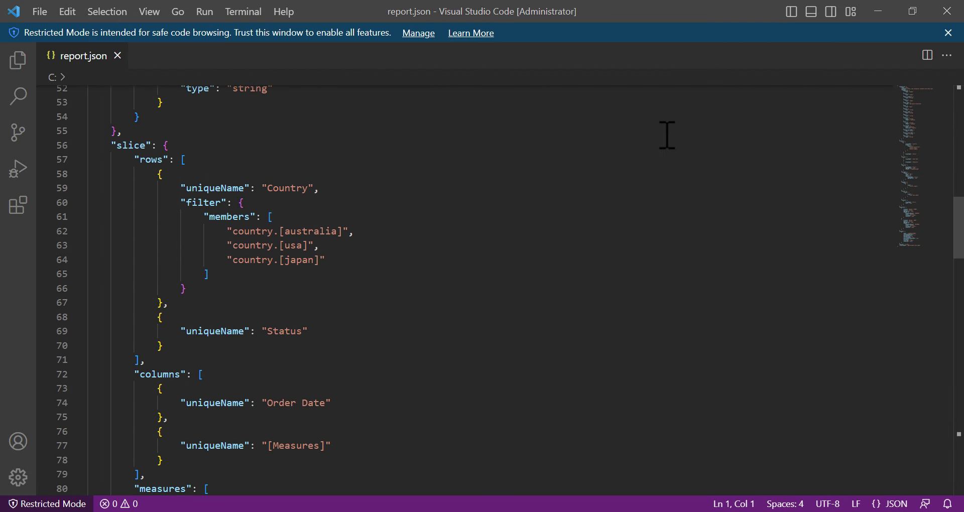
{"action": "scroll", "coordinate": [667, 135], "scroll_direction": "down", "scroll_amount": 10}
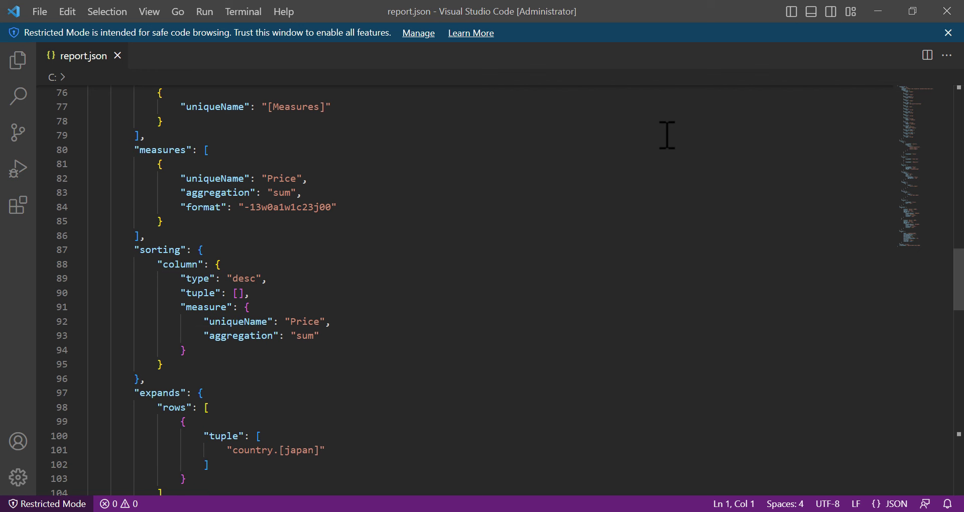
{"action": "scroll", "coordinate": [667, 134], "scroll_direction": "down", "scroll_amount": 10}
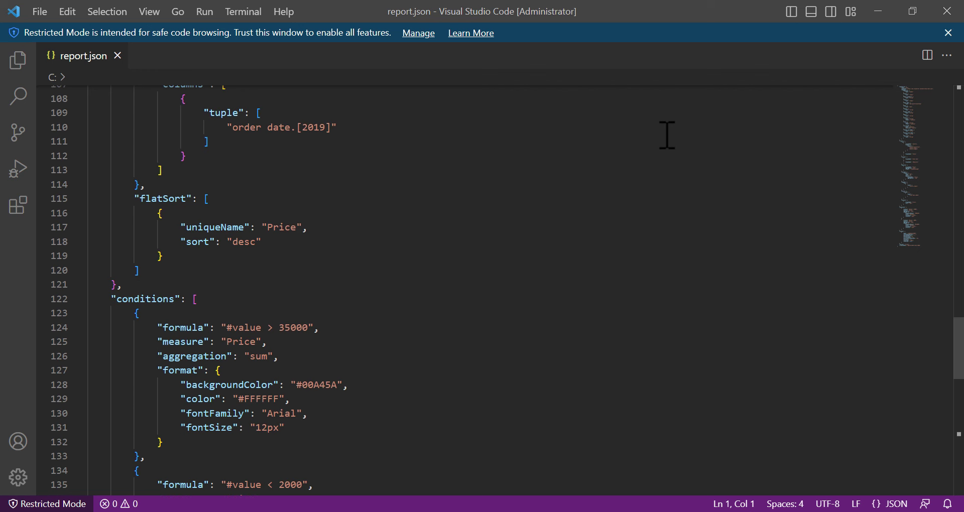
{"action": "scroll", "coordinate": [667, 134], "scroll_direction": "down", "scroll_amount": 10}
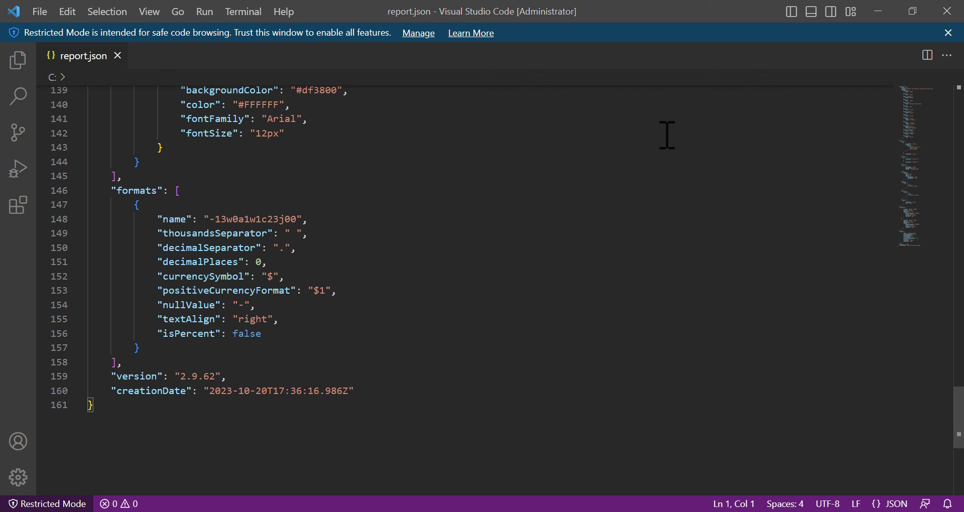
{"action": "scroll", "coordinate": [667, 135], "scroll_direction": "down", "scroll_amount": 2}
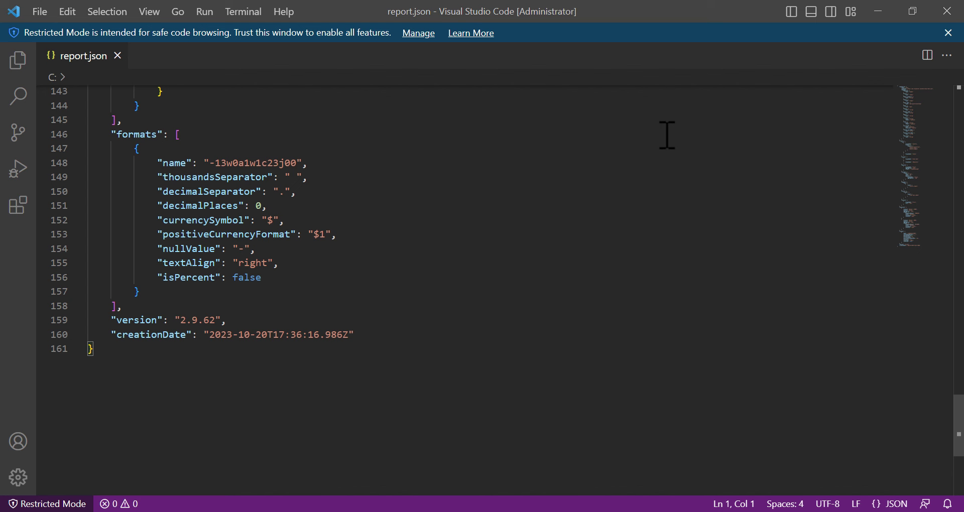
{"action": "left_click", "coordinate": [939, 14]}
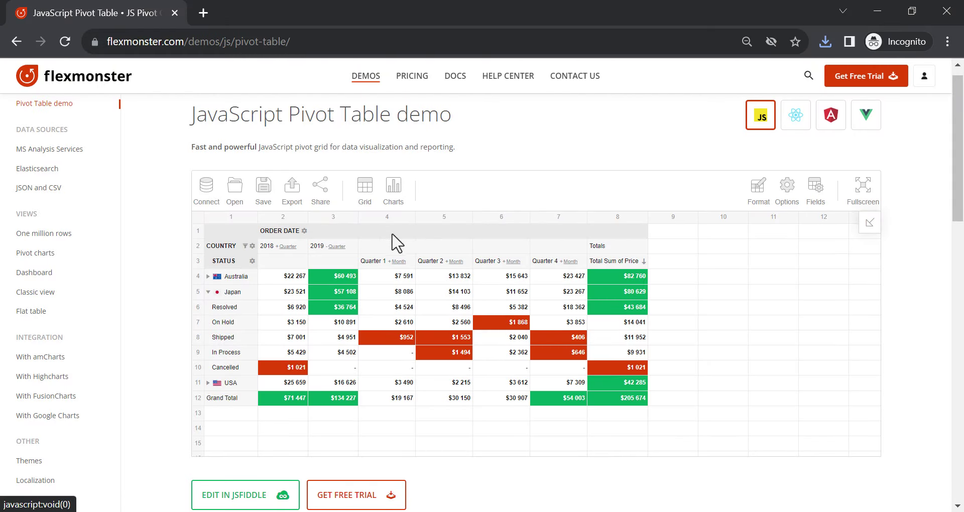
Remove the Status rows, collapse 2019 into one column, and delete the highlight conditional format
{"action": "left_click_drag", "start_coordinate": [243, 262], "coordinate": [501, 200]}
{"action": "left_click", "coordinate": [333, 247]}
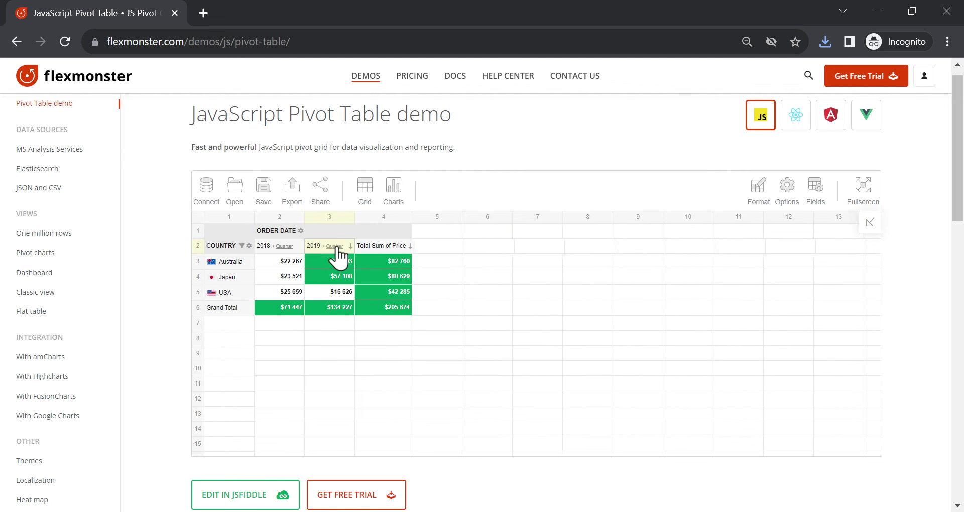
{"action": "mouse_move", "coordinate": [758, 194]}
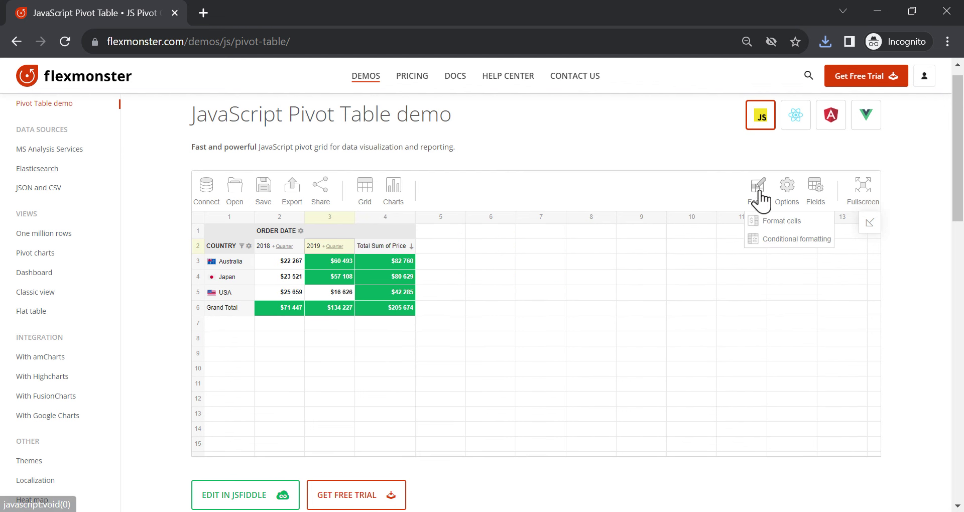
{"action": "left_click", "coordinate": [766, 238]}
{"action": "left_click", "coordinate": [666, 348]}
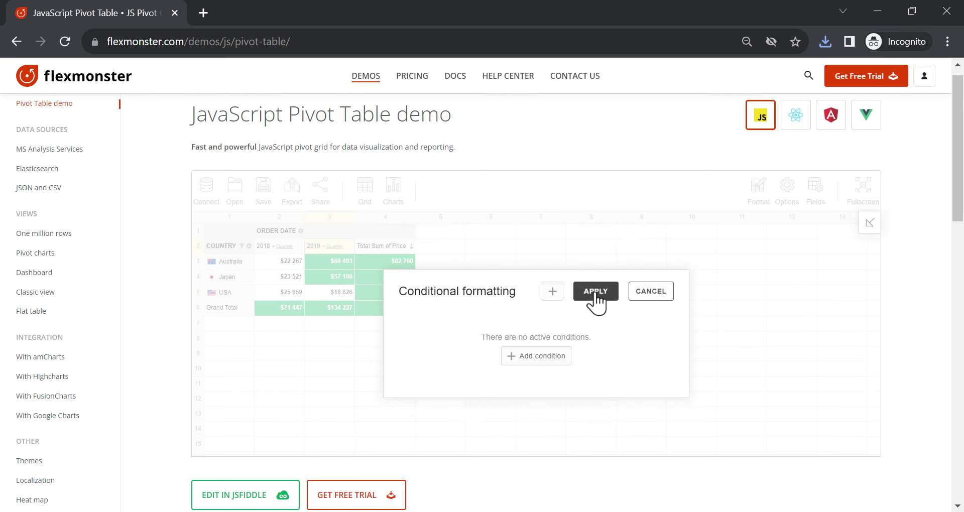
{"action": "left_click", "coordinate": [595, 291]}
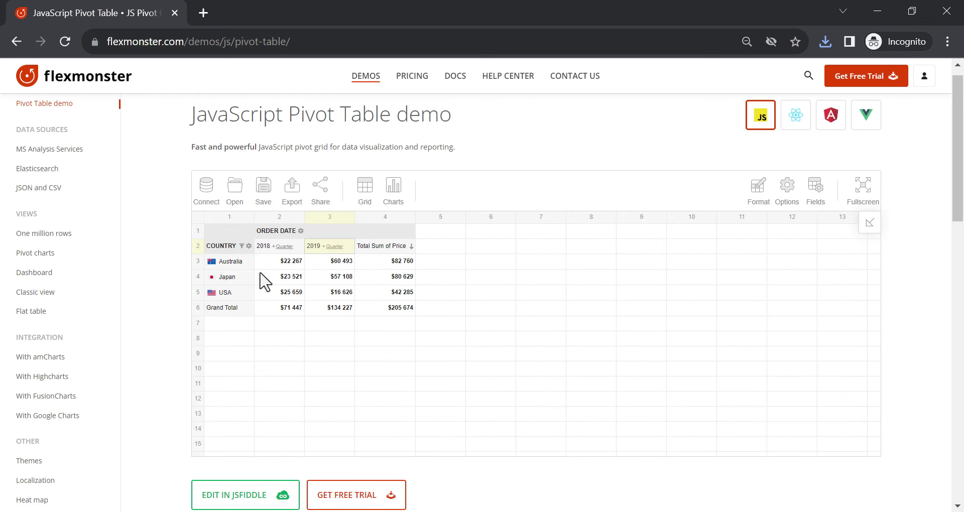
Open the saved report.json as a local report to restore the original layout
{"action": "mouse_move", "coordinate": [234, 193]}
{"action": "left_click", "coordinate": [244, 221]}
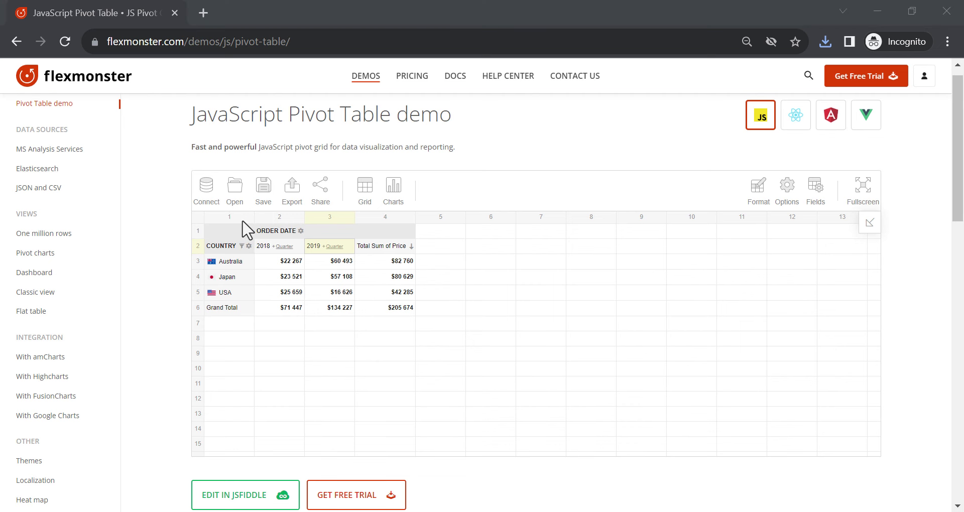
{"action": "left_click", "coordinate": [247, 136]}
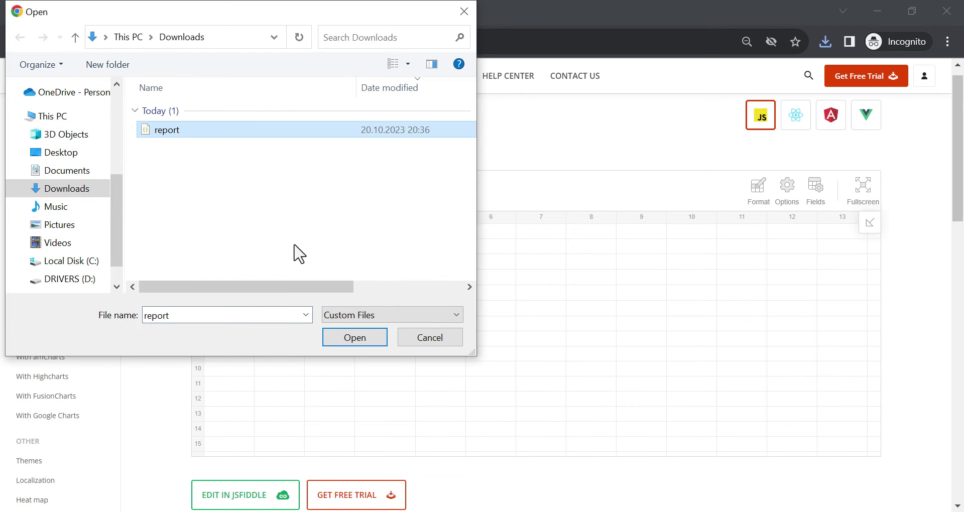
{"action": "left_click", "coordinate": [345, 336]}
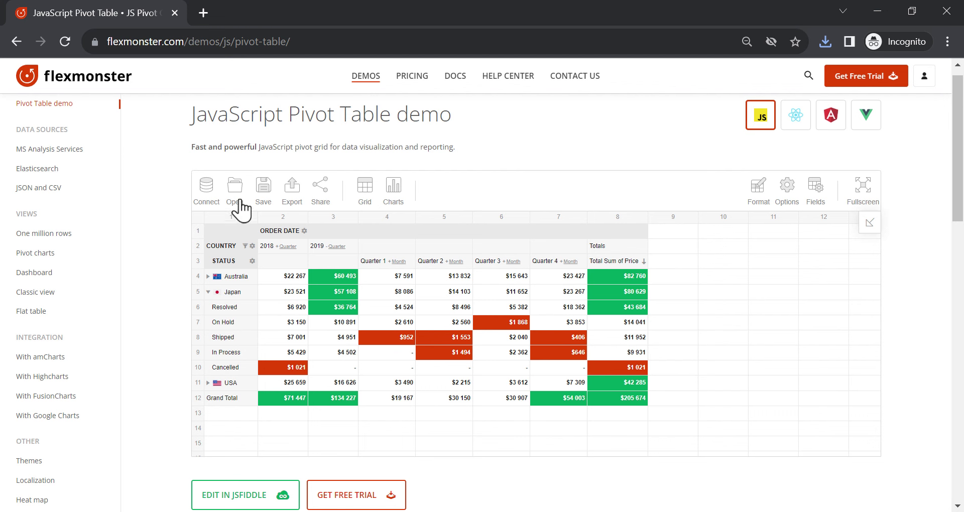
Load a report from a remote address into the pivot grid
{"action": "mouse_move", "coordinate": [235, 190]}
{"action": "left_click", "coordinate": [244, 238]}
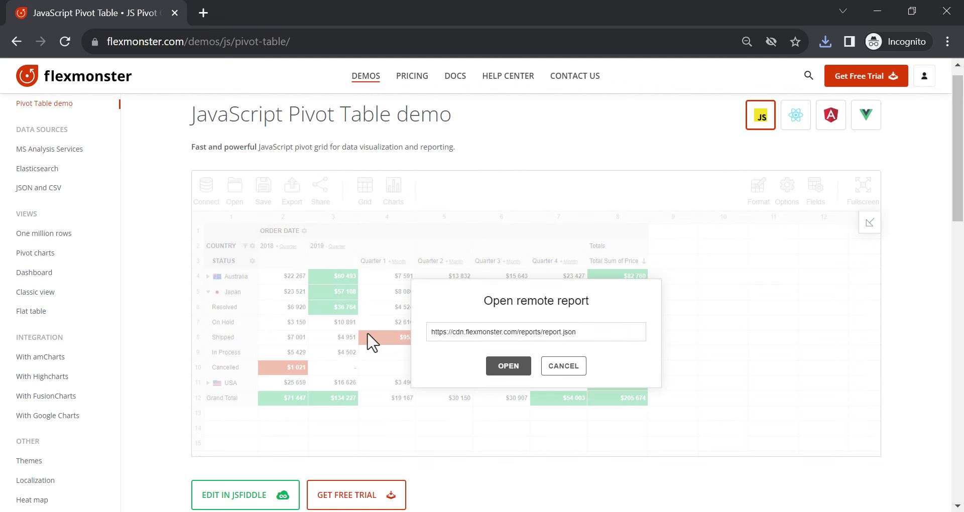
{"action": "left_click", "coordinate": [508, 366]}
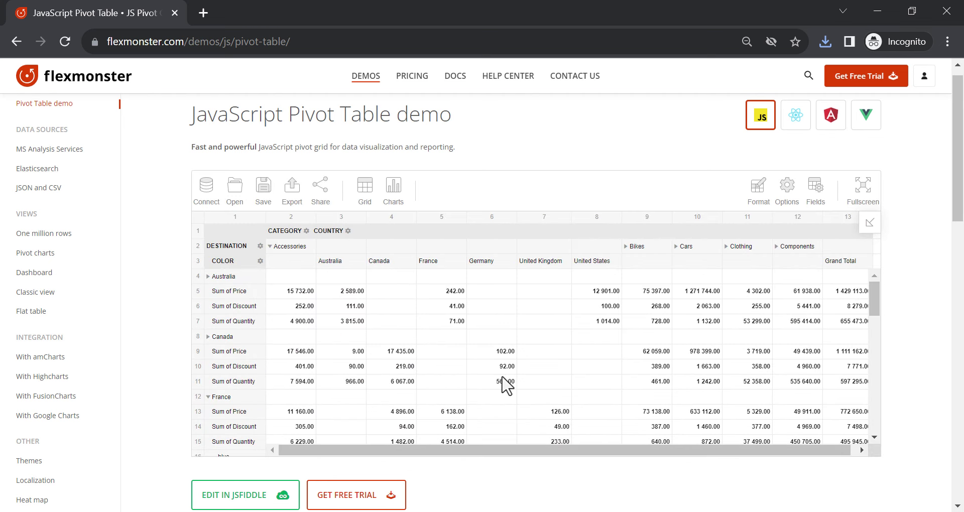
Reload the default report, remove Status rows, select all countries, and create a share link
{"action": "left_click", "coordinate": [66, 41]}
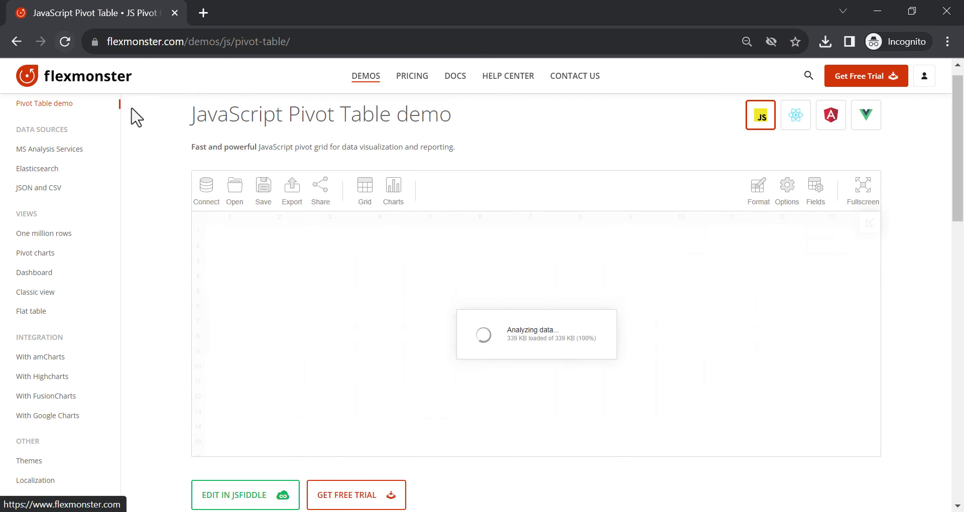
{"action": "left_click_drag", "start_coordinate": [209, 270], "coordinate": [498, 198]}
{"action": "left_click", "coordinate": [239, 260]}
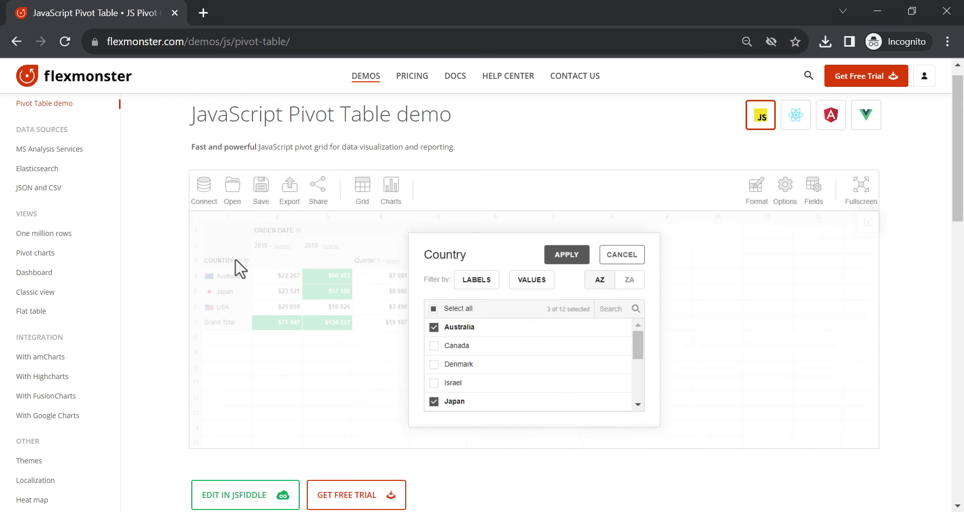
{"action": "left_click", "coordinate": [434, 309]}
{"action": "left_click", "coordinate": [565, 256]}
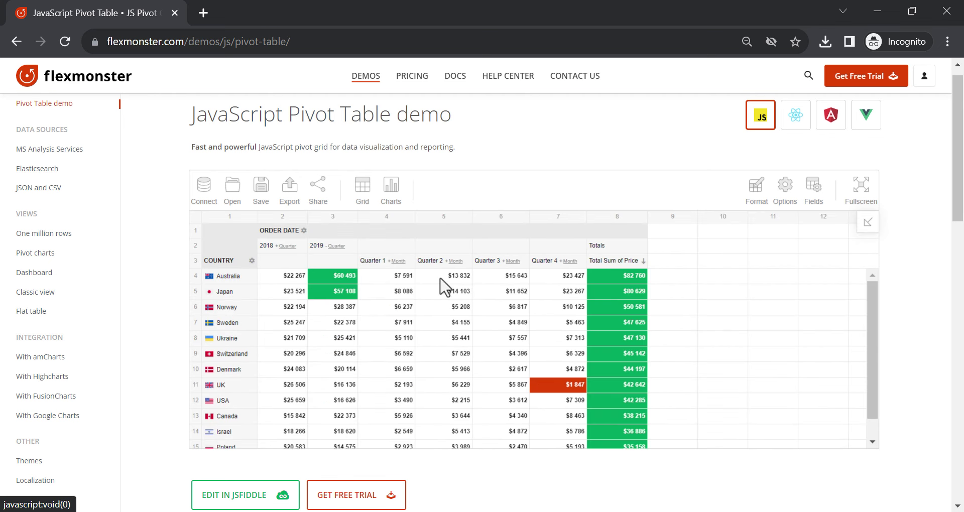
{"action": "left_click", "coordinate": [318, 205]}
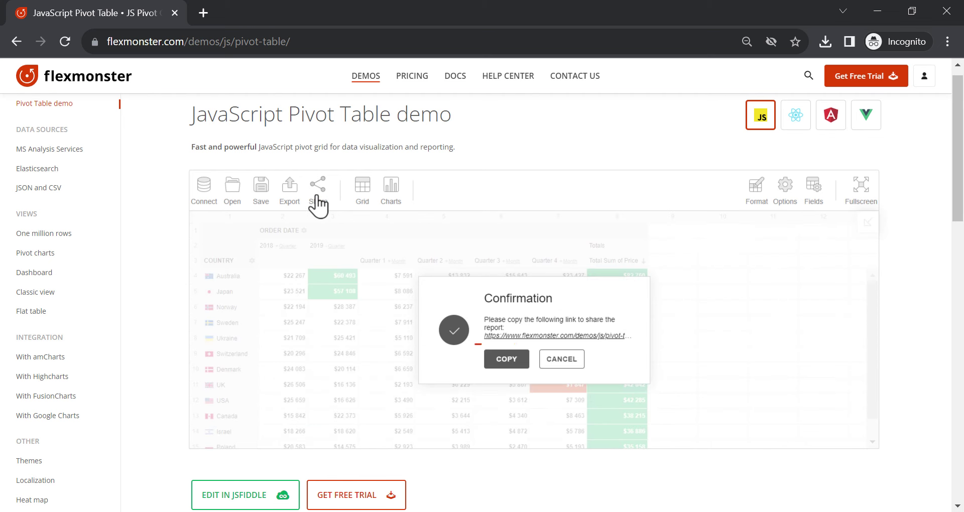
Copy the share link, load it in a new tab to check the report, then close it
{"action": "left_click", "coordinate": [505, 361]}
{"action": "left_click", "coordinate": [203, 13]}
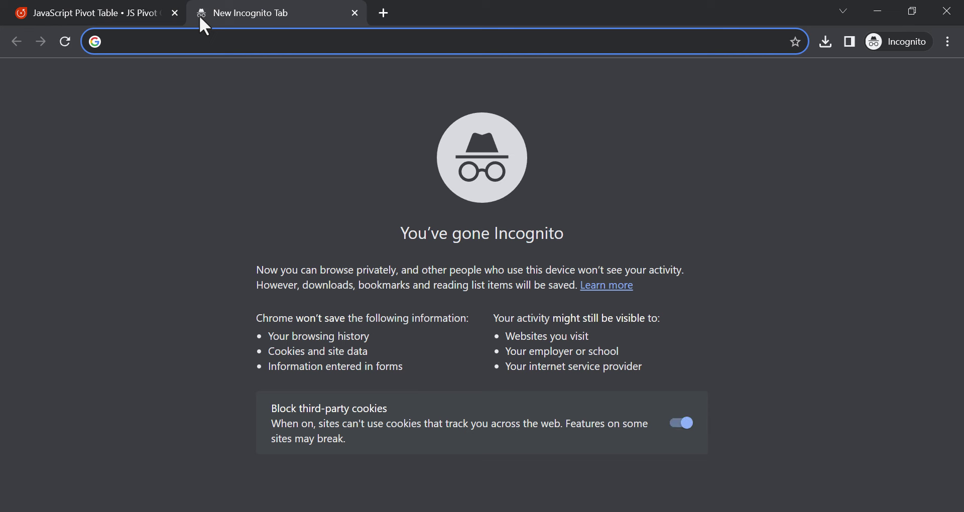
{"action": "key", "text": "Return"}
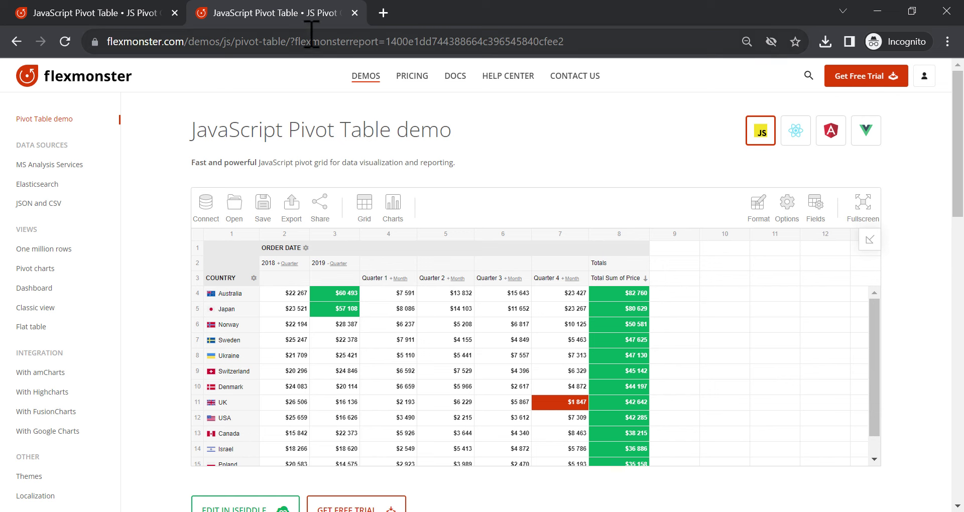
{"action": "left_click", "coordinate": [354, 12]}
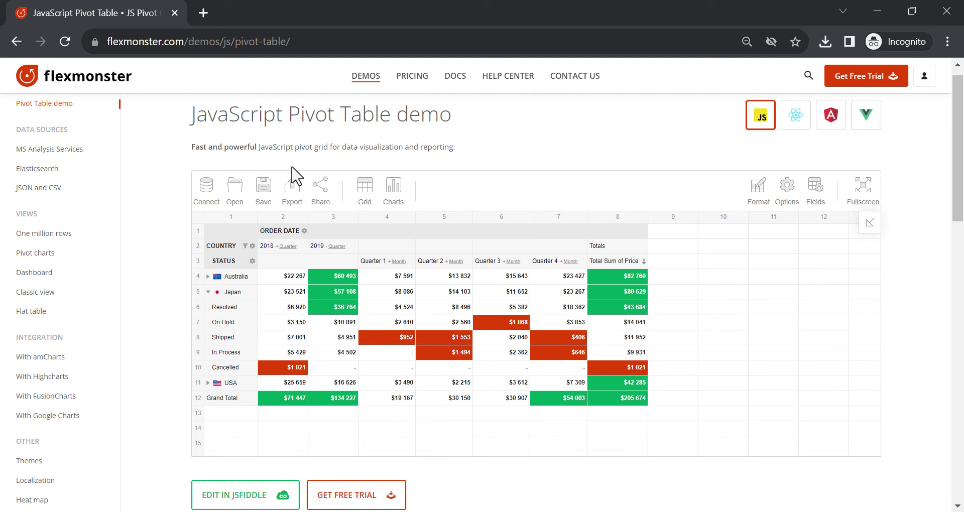
Export the pivot table to PDF, choosing Landscape orientation, so pivot.pdf opens
{"action": "mouse_move", "coordinate": [291, 200]}
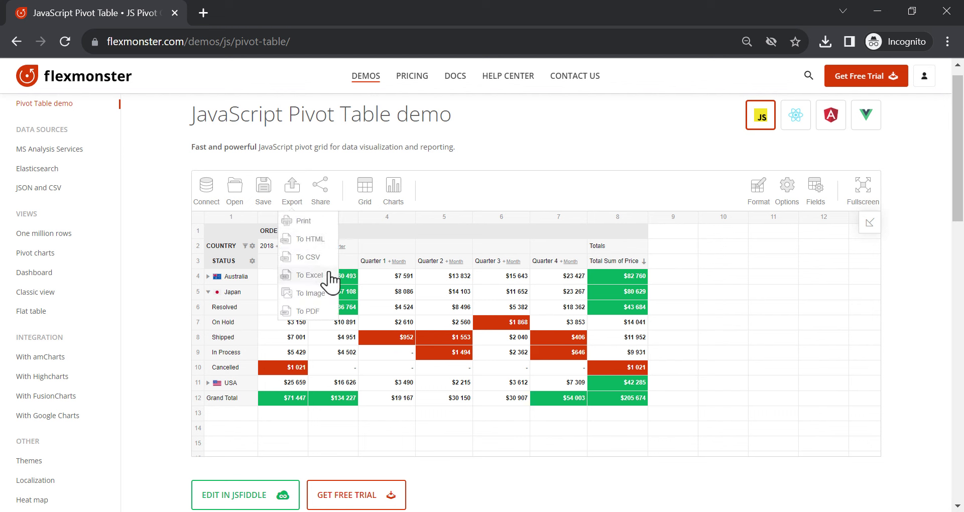
{"action": "left_click", "coordinate": [327, 314]}
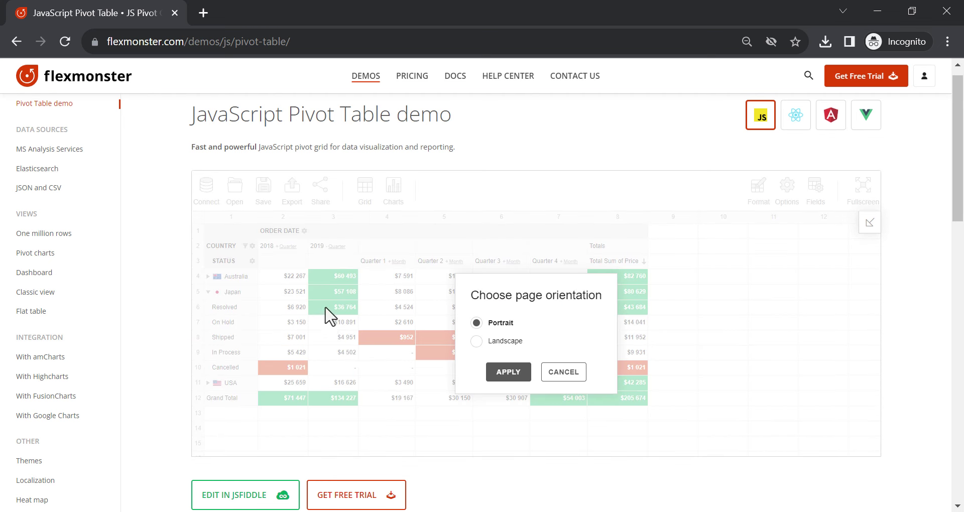
{"action": "left_click", "coordinate": [475, 343]}
{"action": "left_click", "coordinate": [493, 373]}
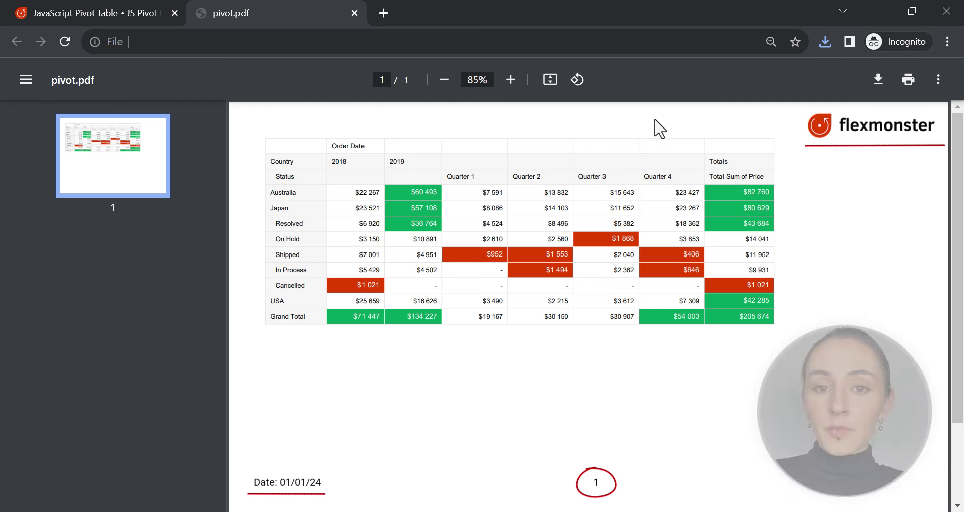
Close the pivot.pdf tab to return to the pivot table demo
{"action": "left_click", "coordinate": [355, 12]}
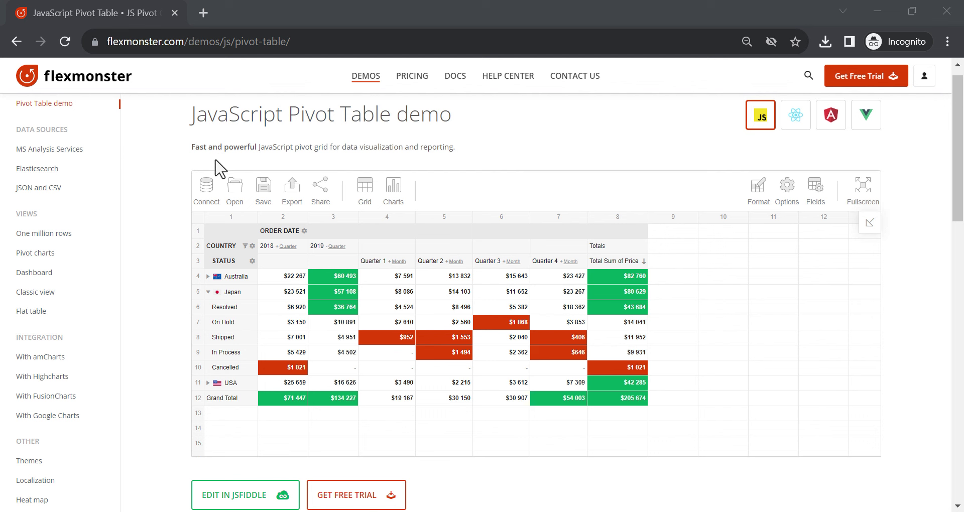
Bring up the Connect to remote JSON prompt, then switch to VS Code showing data.json
{"action": "mouse_move", "coordinate": [209, 184]}
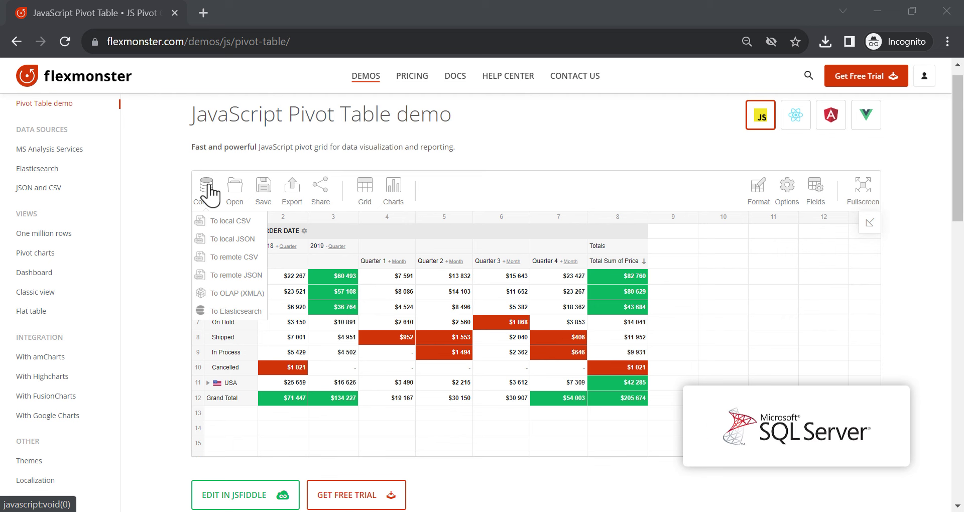
{"action": "left_click", "coordinate": [231, 274]}
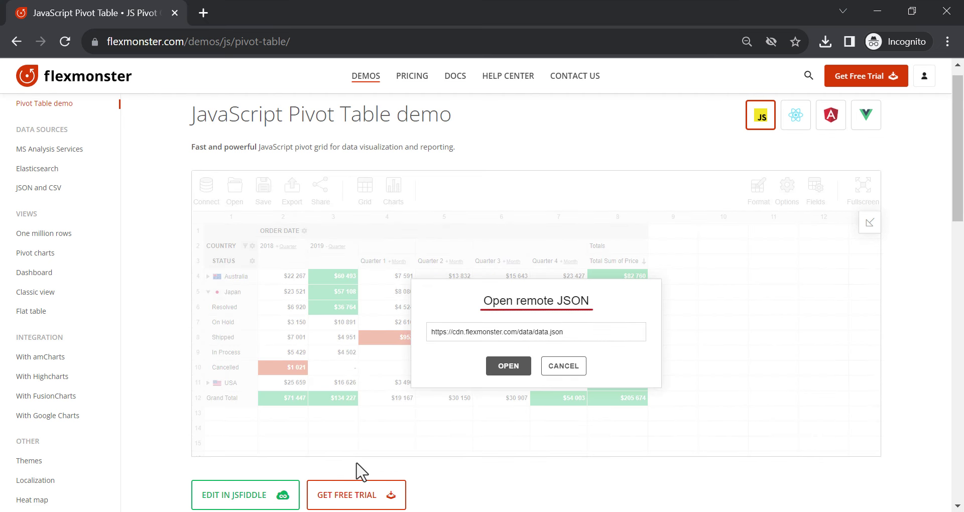
{"action": "key", "text": "alt+Tab"}
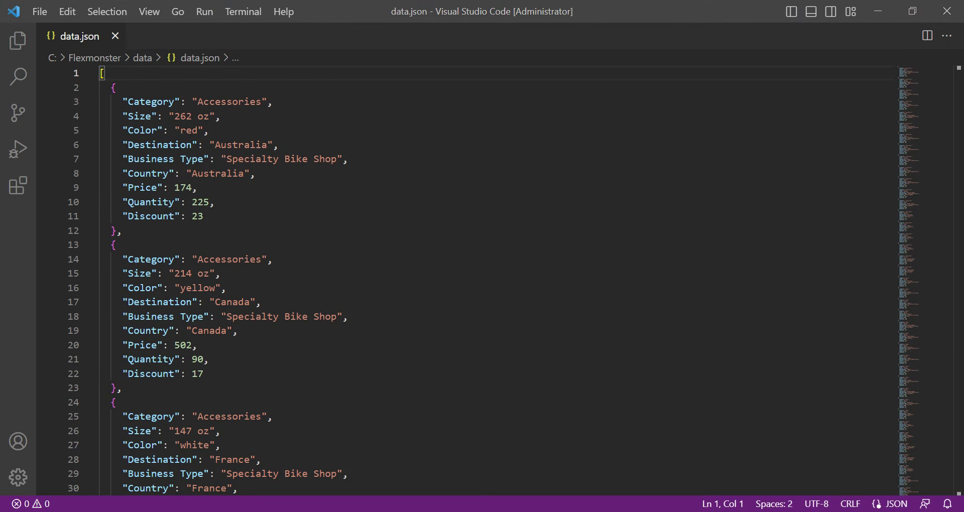
Load data.json, add Color under Category in rows, and put Business Type in columns
{"action": "key", "text": "alt+Tab"}
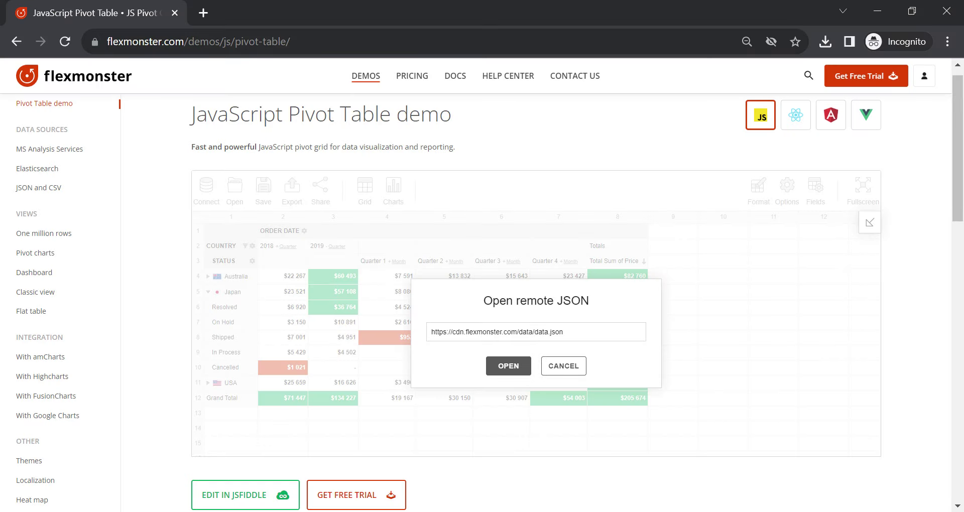
{"action": "left_click", "coordinate": [506, 369]}
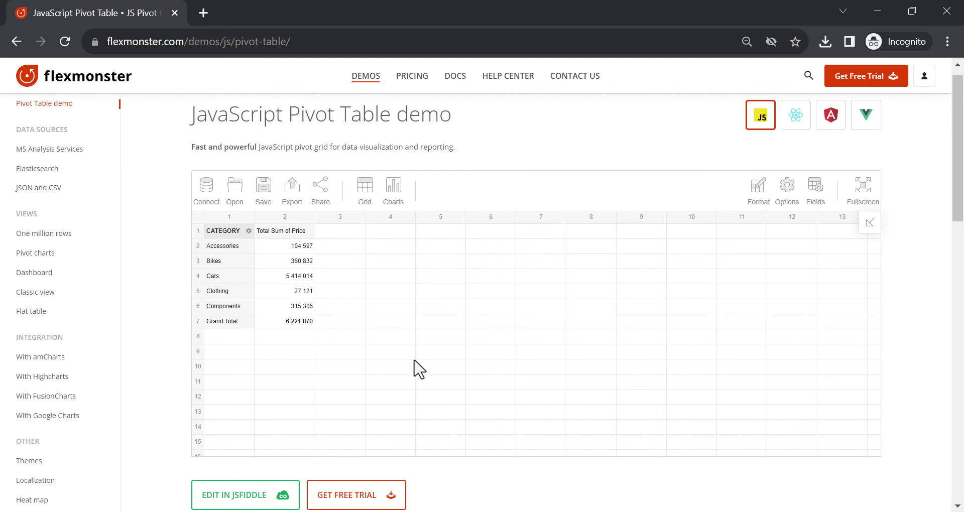
{"action": "left_click", "coordinate": [861, 230]}
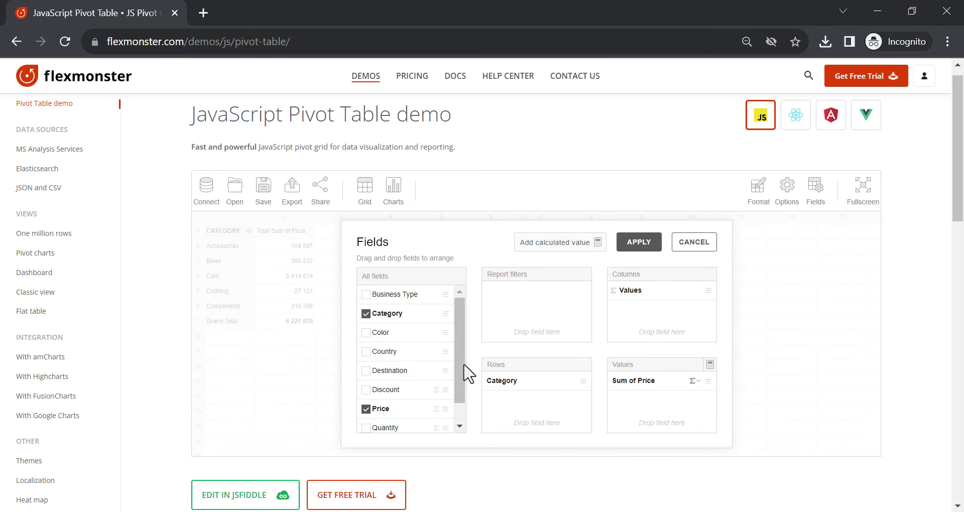
{"action": "scroll", "coordinate": [443, 347], "scroll_direction": "down", "scroll_amount": 1}
{"action": "scroll", "coordinate": [443, 347], "scroll_direction": "up", "scroll_amount": 1}
{"action": "left_click", "coordinate": [400, 331]}
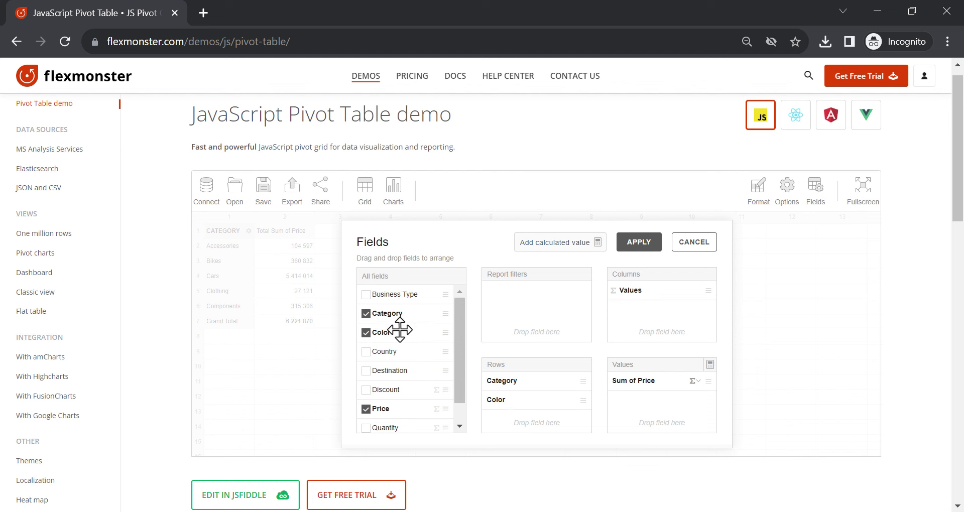
{"action": "left_click_drag", "start_coordinate": [415, 294], "coordinate": [663, 283]}
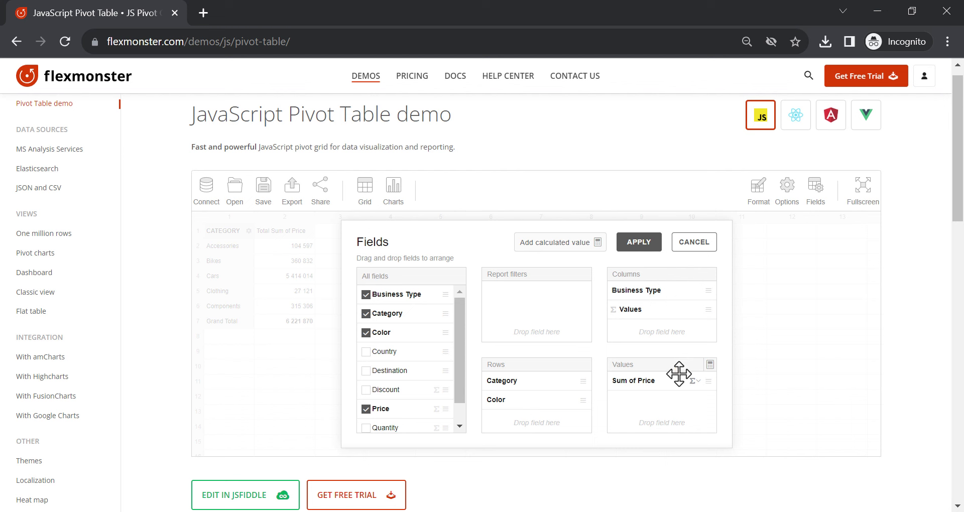
Change the Price aggregation from Sum to Average and start a new calculated value
{"action": "left_click", "coordinate": [693, 381]}
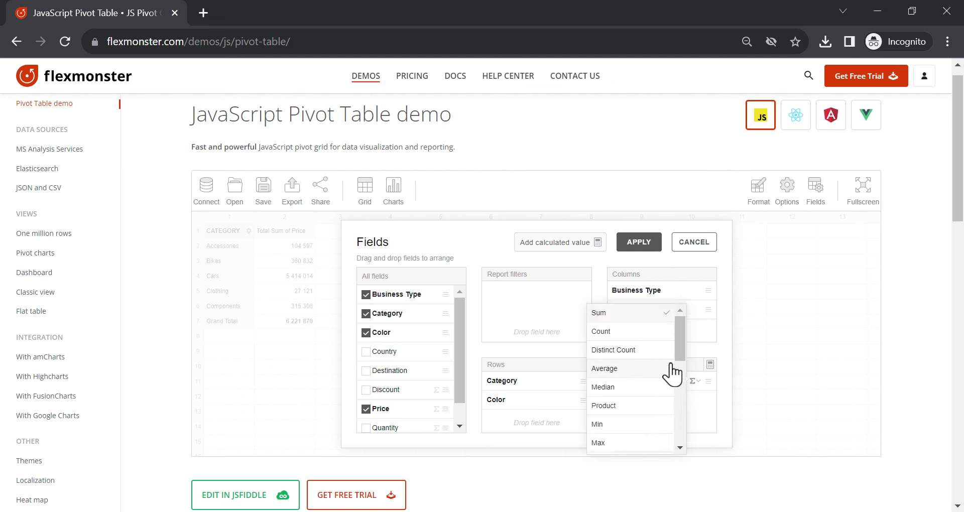
{"action": "left_click", "coordinate": [655, 369]}
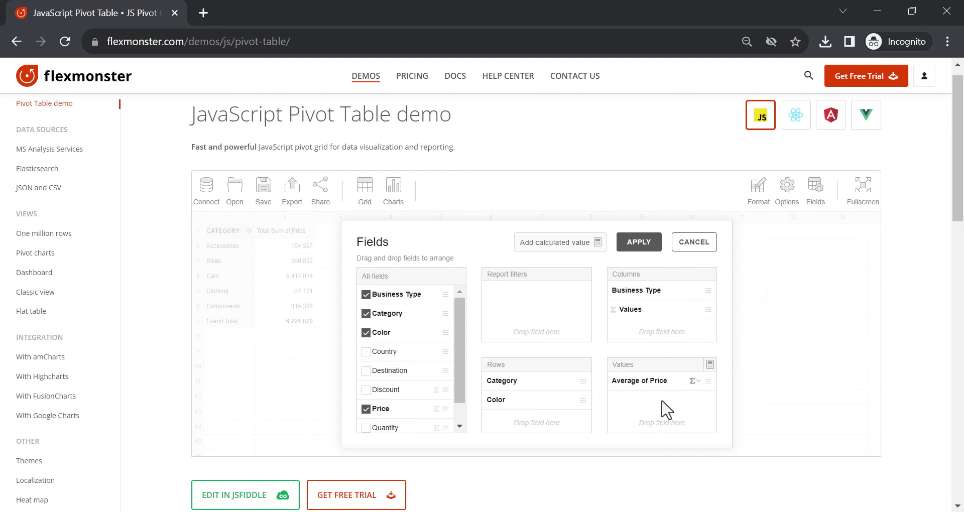
{"action": "left_click", "coordinate": [577, 243]}
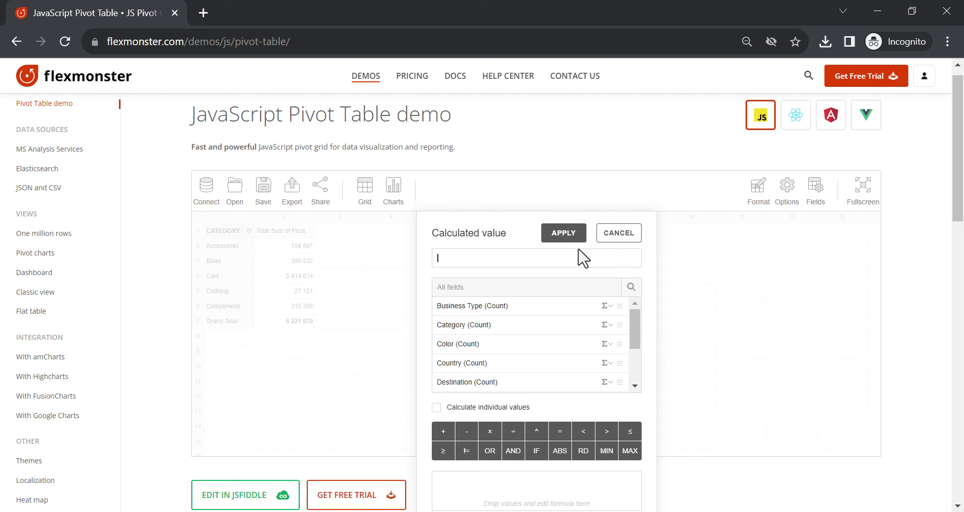
Create a 'Price per item' calculated value as Sum of Price / Sum of Quantity and apply it
{"action": "type", "text": "Price per item"}
{"action": "scroll", "coordinate": [557, 331], "scroll_direction": "down", "scroll_amount": 2}
{"action": "left_click_drag", "start_coordinate": [537, 348], "coordinate": [540, 485]}
{"action": "type", "text": "/"}
{"action": "left_click_drag", "start_coordinate": [488, 362], "coordinate": [553, 487]}
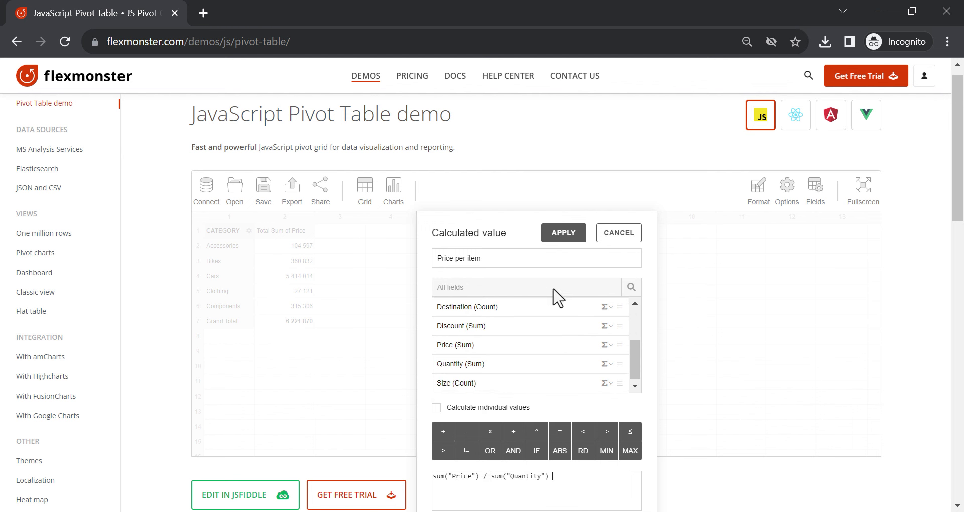
{"action": "left_click", "coordinate": [563, 234]}
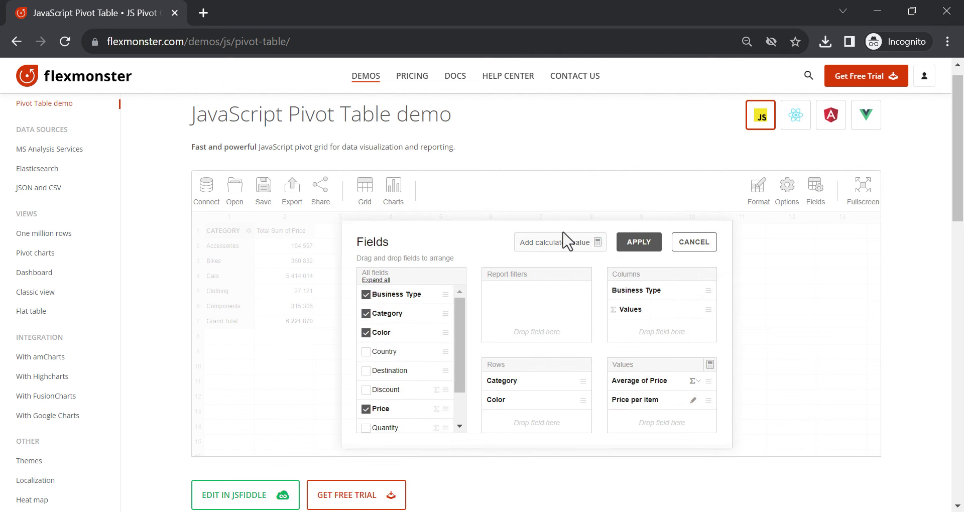
{"action": "scroll", "coordinate": [442, 362], "scroll_direction": "down", "scroll_amount": 2}
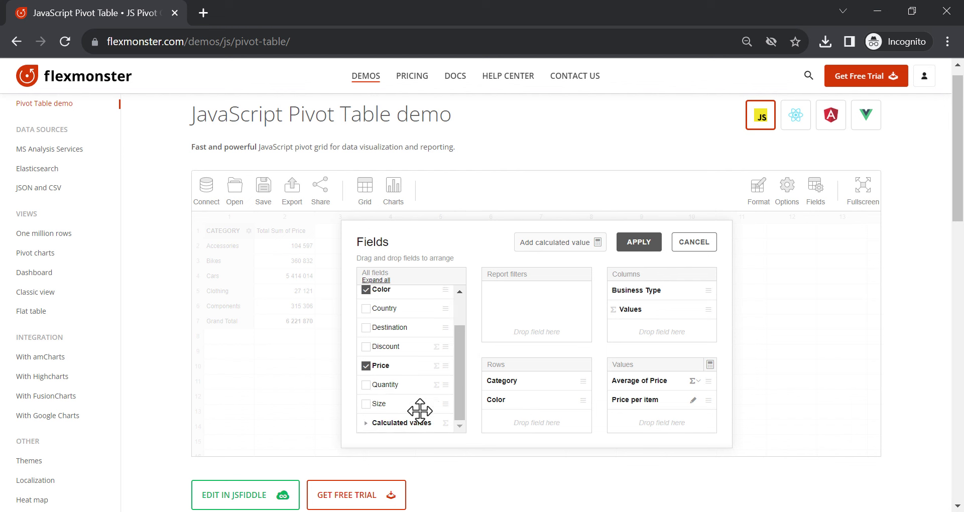
{"action": "left_click", "coordinate": [367, 424]}
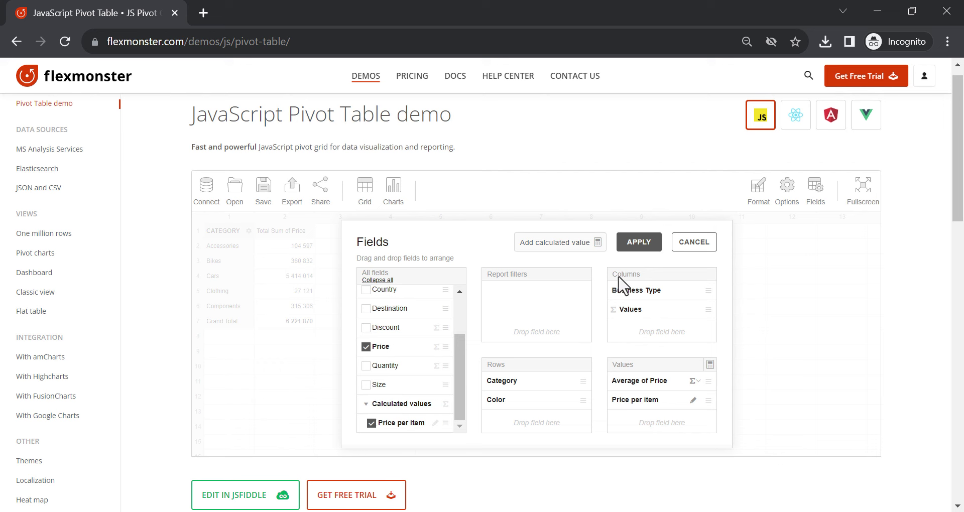
{"action": "left_click", "coordinate": [645, 246]}
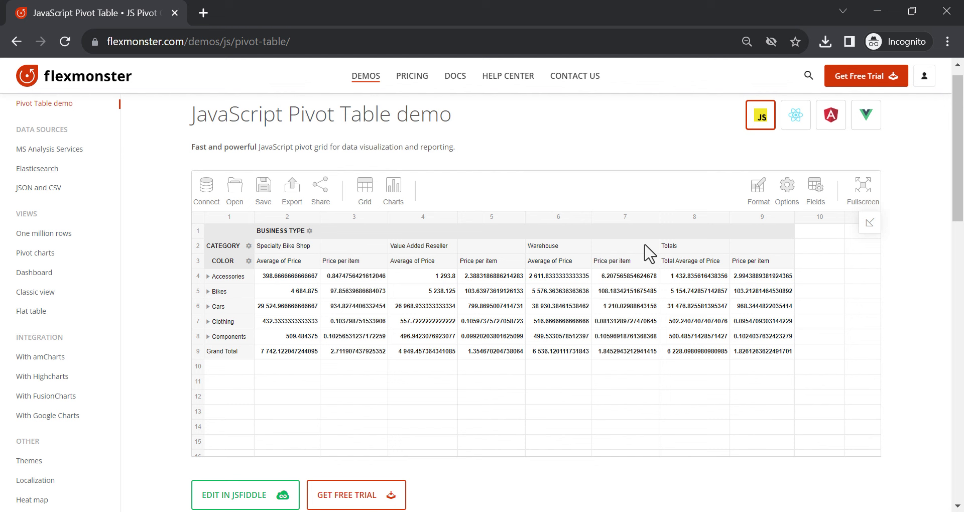
{"action": "mouse_move", "coordinate": [755, 204]}
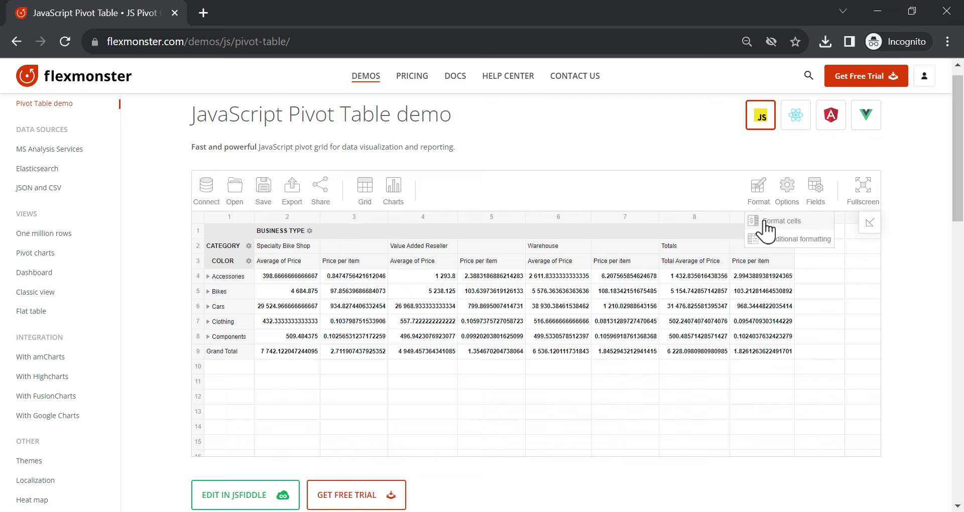
Format all values by default as $ currency with 2 decimal places
{"action": "left_click", "coordinate": [764, 222]}
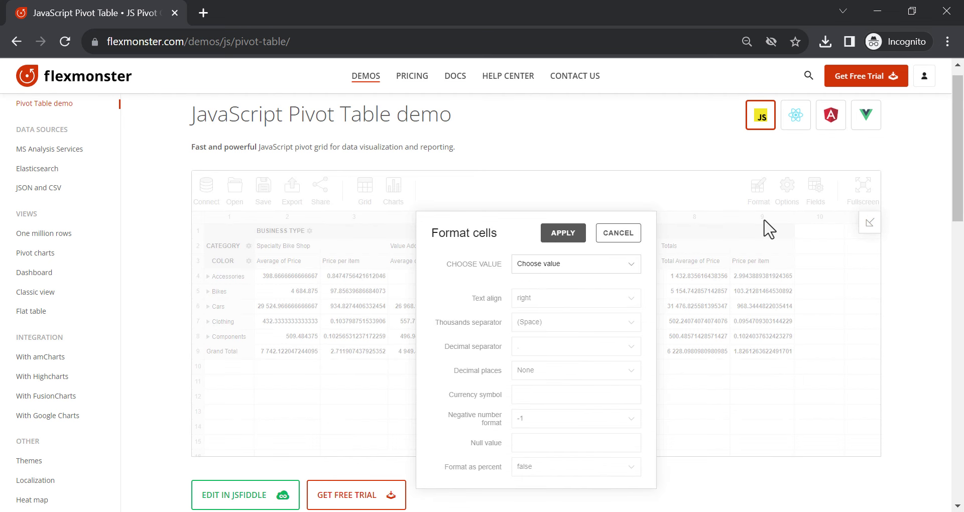
{"action": "left_click", "coordinate": [606, 270]}
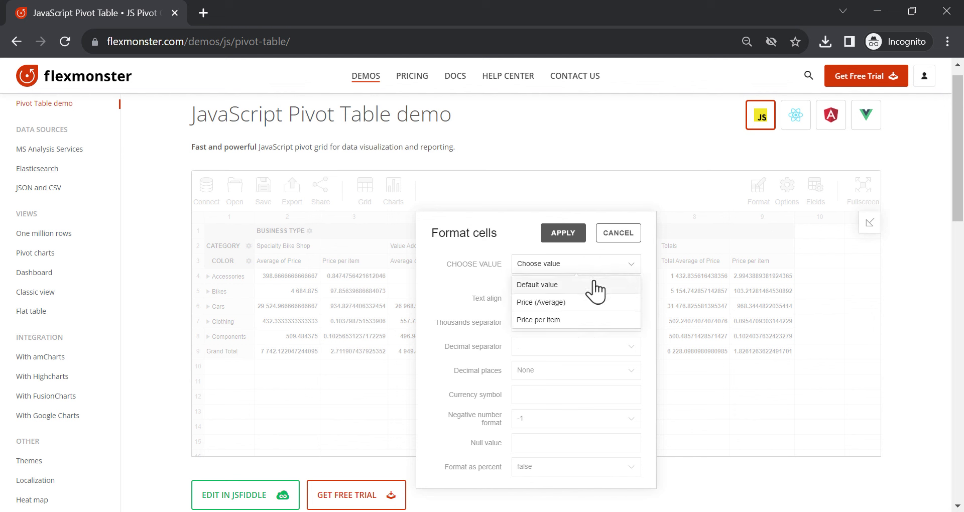
{"action": "left_click", "coordinate": [596, 286]}
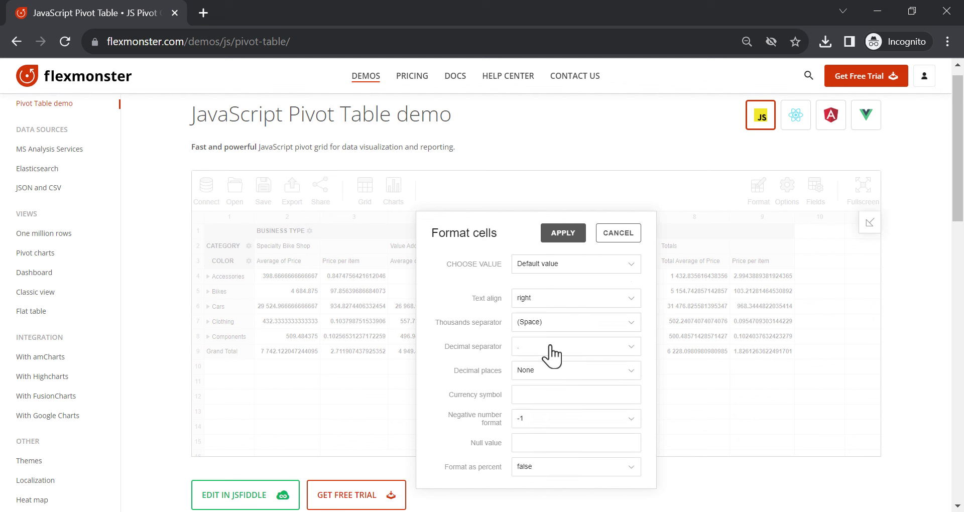
{"action": "left_click", "coordinate": [549, 372]}
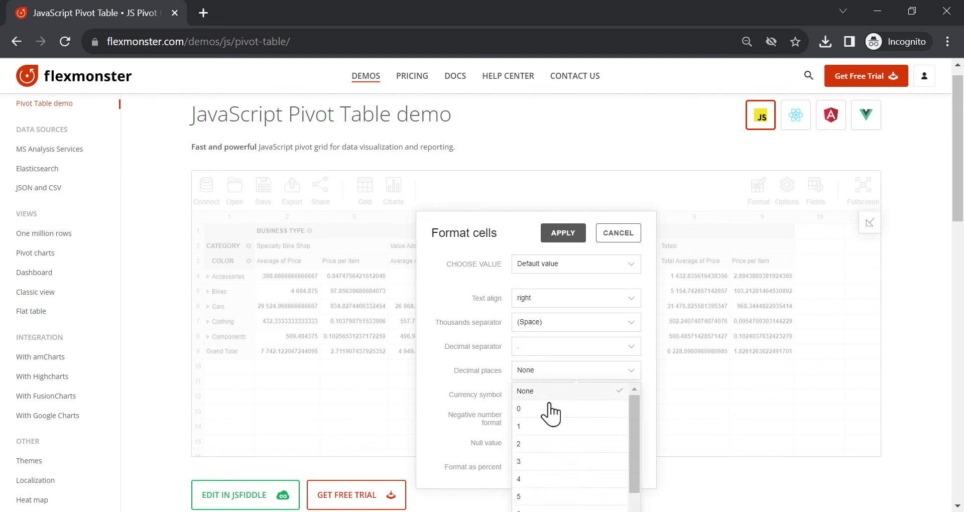
{"action": "left_click", "coordinate": [536, 444]}
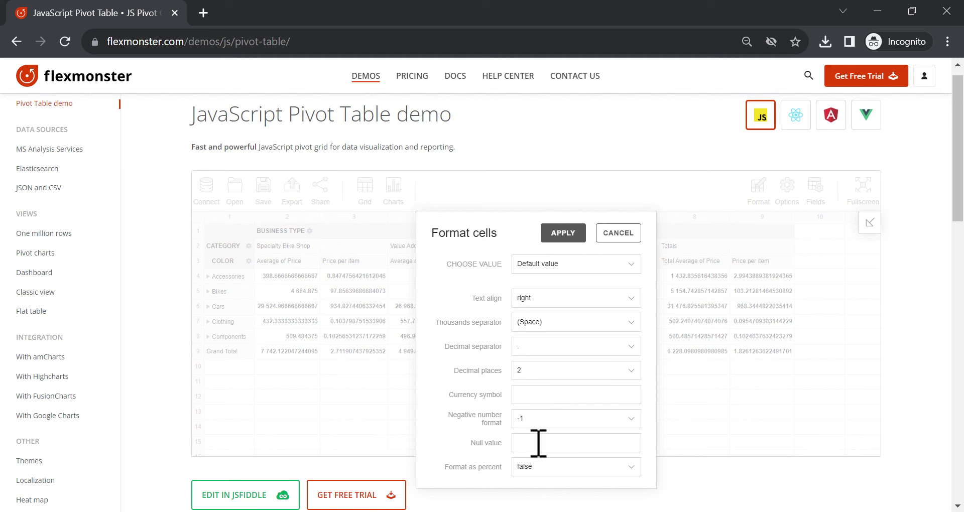
{"action": "left_click", "coordinate": [538, 395]}
{"action": "type", "text": "$"}
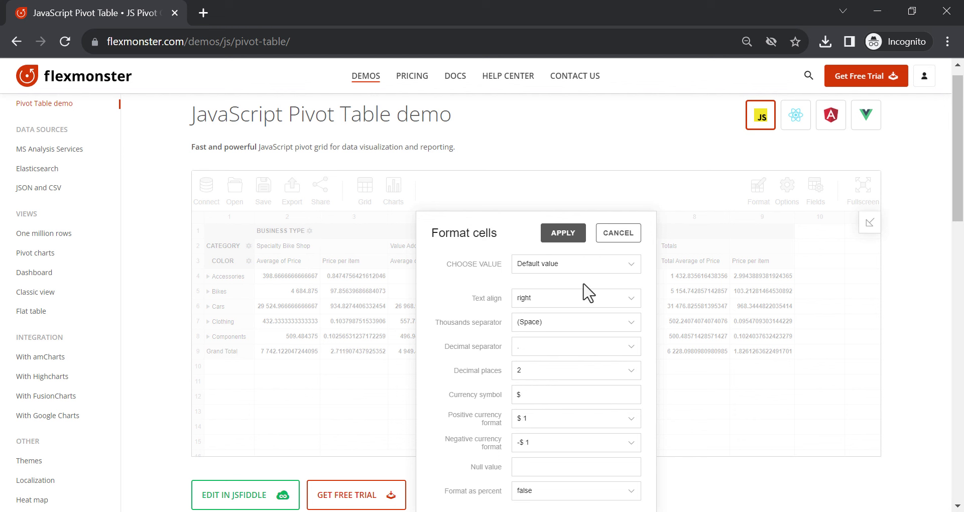
{"action": "left_click", "coordinate": [562, 233]}
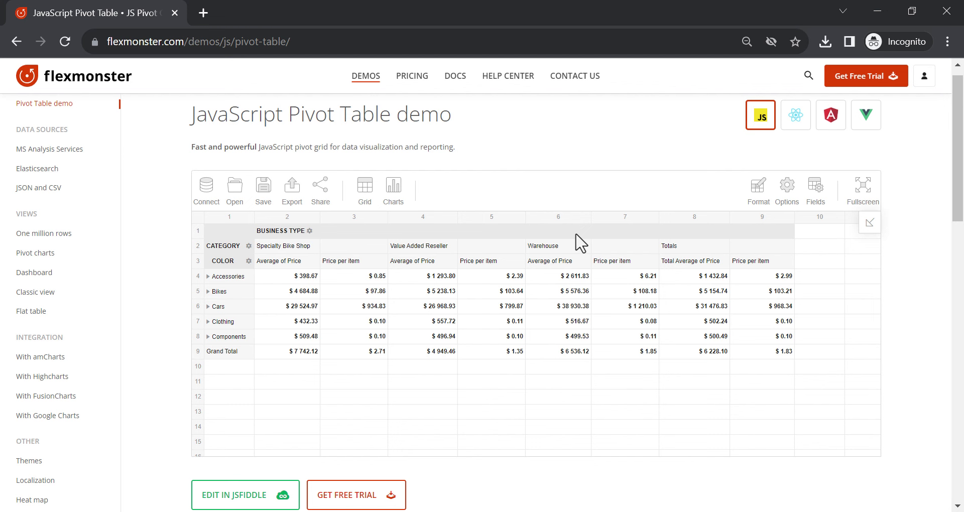
Add a conditional rule for Price (Average) under 10000 with a pale blue highlight
{"action": "mouse_move", "coordinate": [766, 196]}
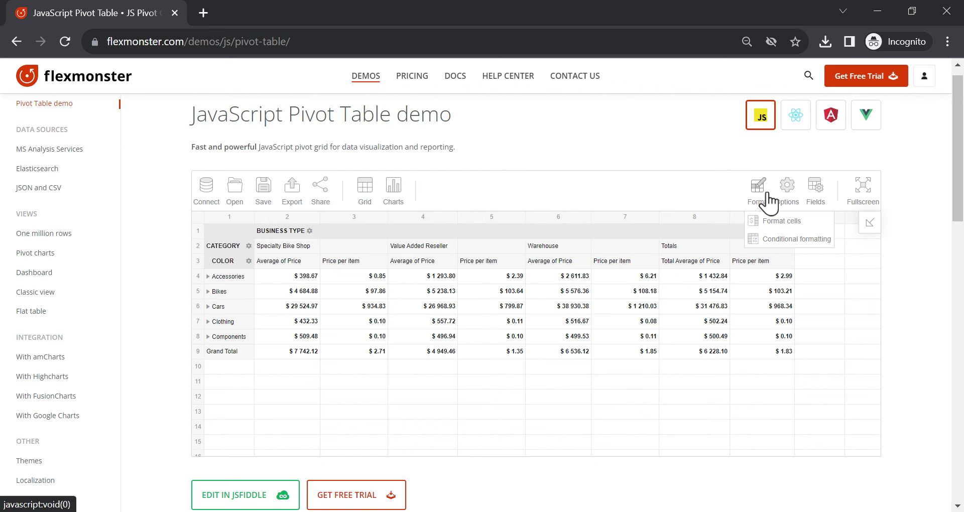
{"action": "left_click", "coordinate": [765, 240]}
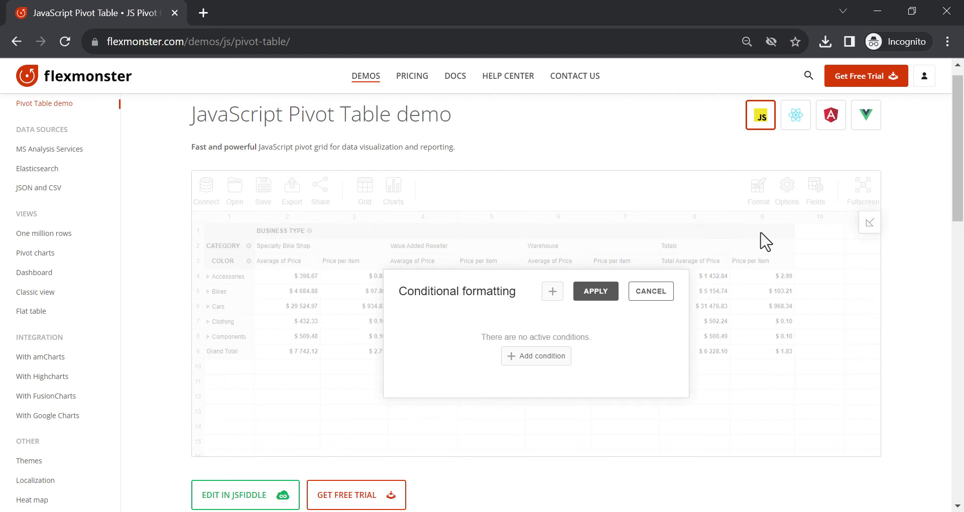
{"action": "left_click", "coordinate": [559, 356]}
{"action": "left_click", "coordinate": [496, 341]}
{"action": "left_click", "coordinate": [488, 376]}
{"action": "type", "text": "0000"}
{"action": "left_click", "coordinate": [579, 362]}
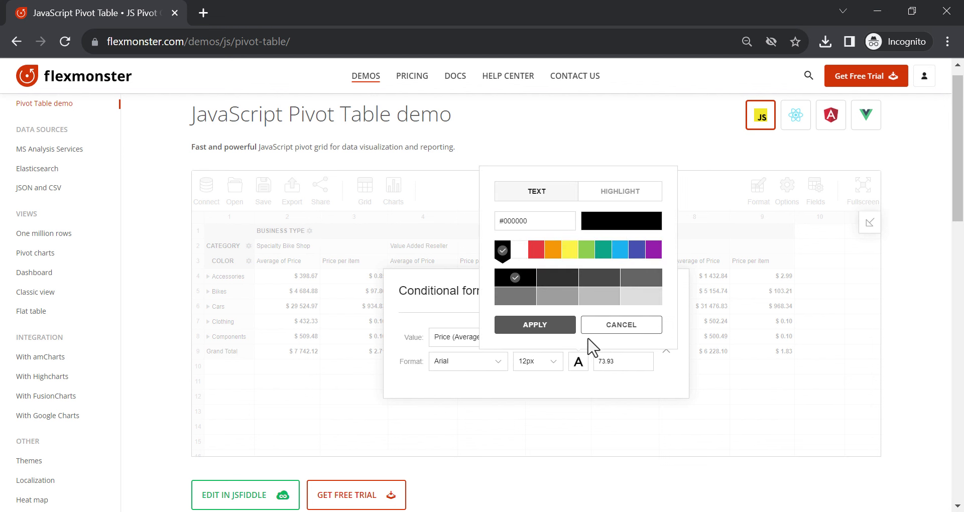
{"action": "left_click", "coordinate": [612, 199]}
{"action": "left_click", "coordinate": [619, 249]}
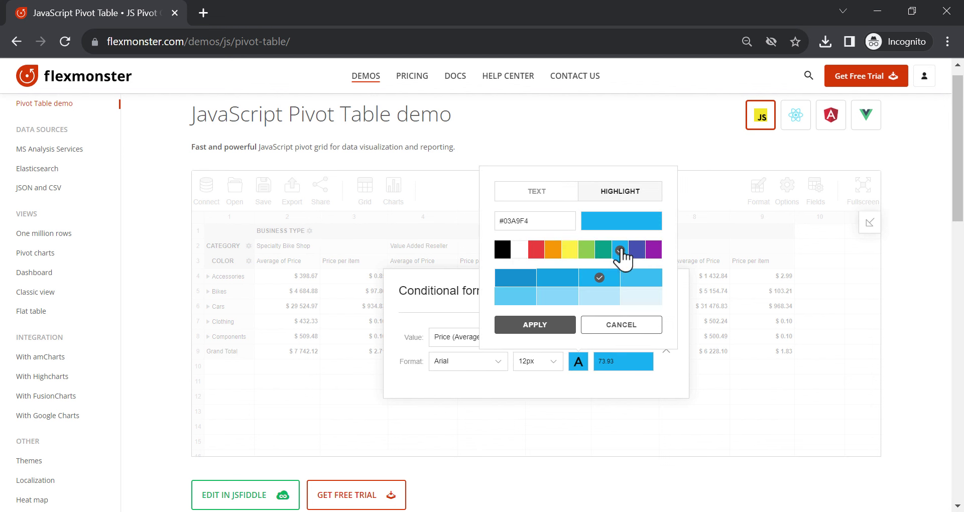
{"action": "left_click", "coordinate": [602, 298]}
{"action": "left_click", "coordinate": [555, 325]}
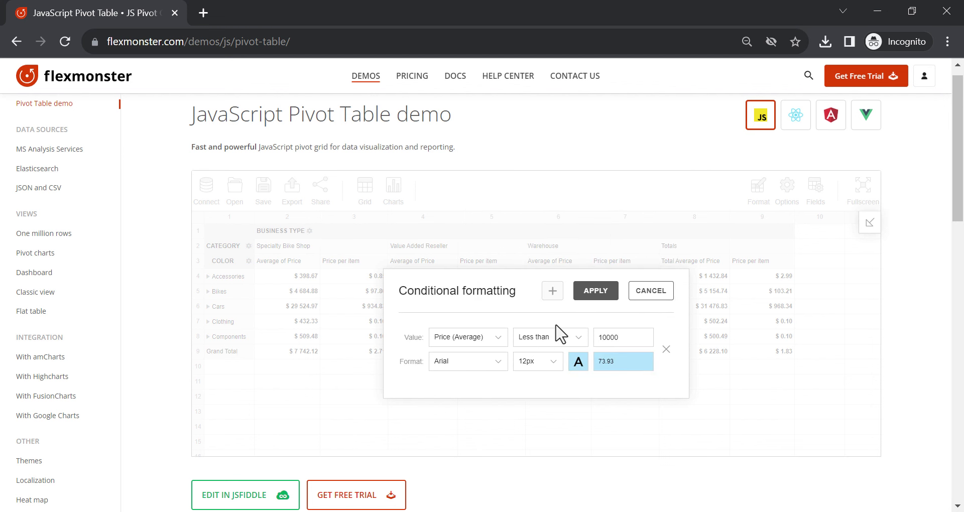
Add a Price (Average) greater than 20000 rule in light yellow and apply both rules
{"action": "left_click", "coordinate": [553, 291]}
{"action": "left_click", "coordinate": [497, 302]}
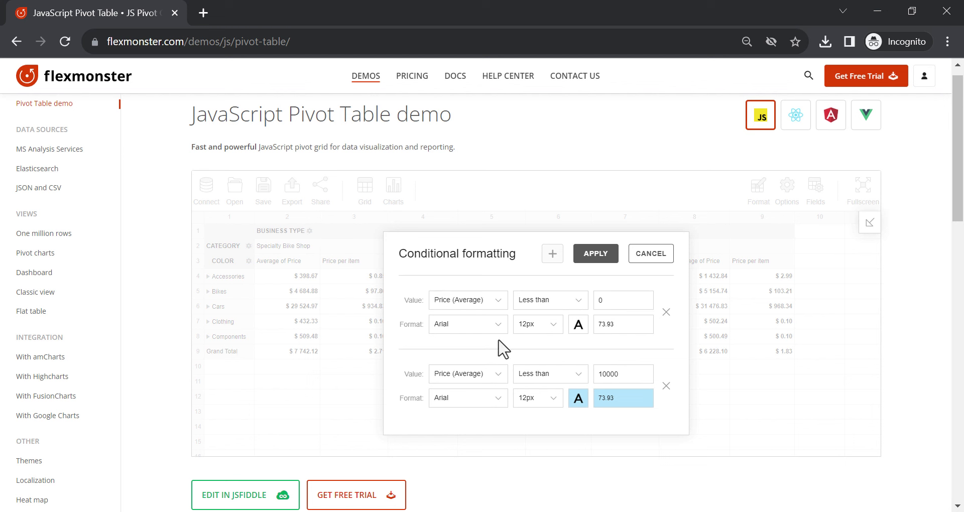
{"action": "left_click", "coordinate": [551, 307]}
{"action": "left_click", "coordinate": [553, 364]}
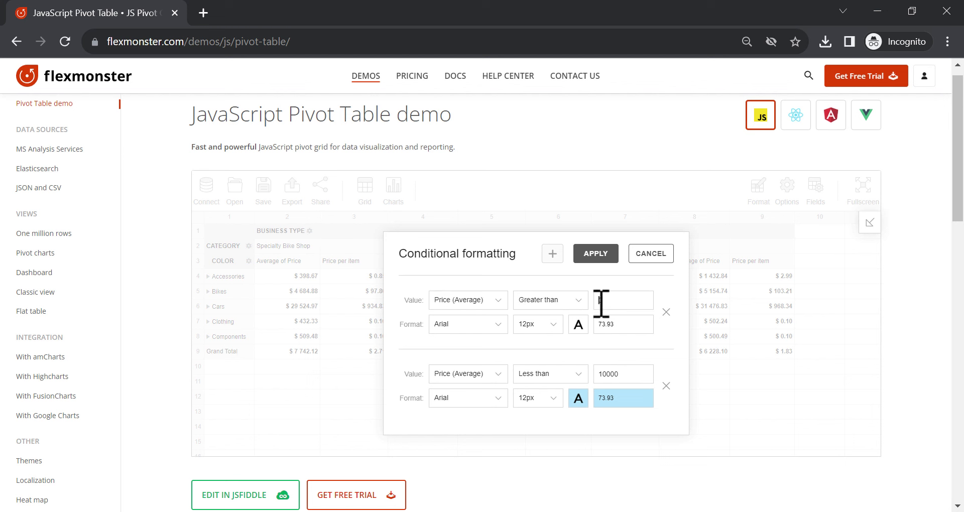
{"action": "type", "text": "20000"}
{"action": "left_click", "coordinate": [577, 327]}
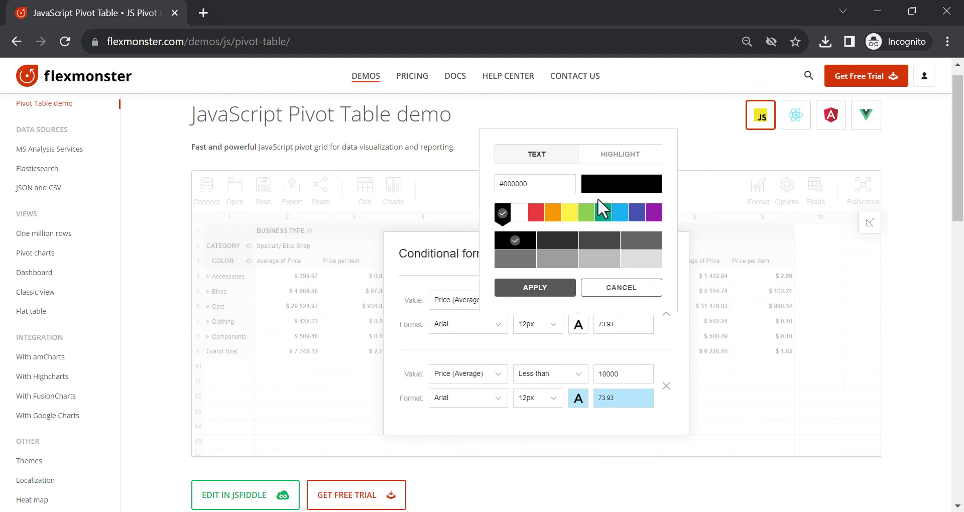
{"action": "left_click", "coordinate": [603, 157]}
{"action": "left_click", "coordinate": [573, 210]}
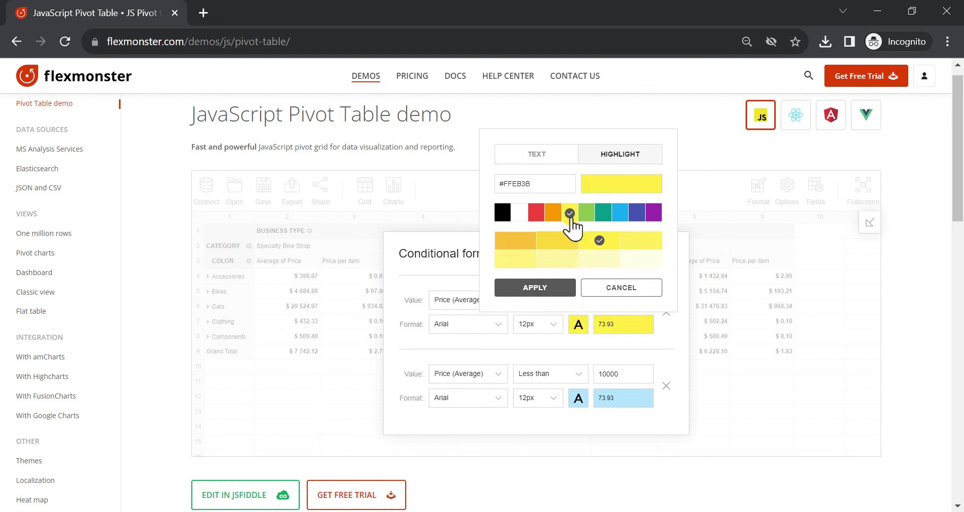
{"action": "left_click", "coordinate": [557, 260]}
{"action": "left_click", "coordinate": [535, 288]}
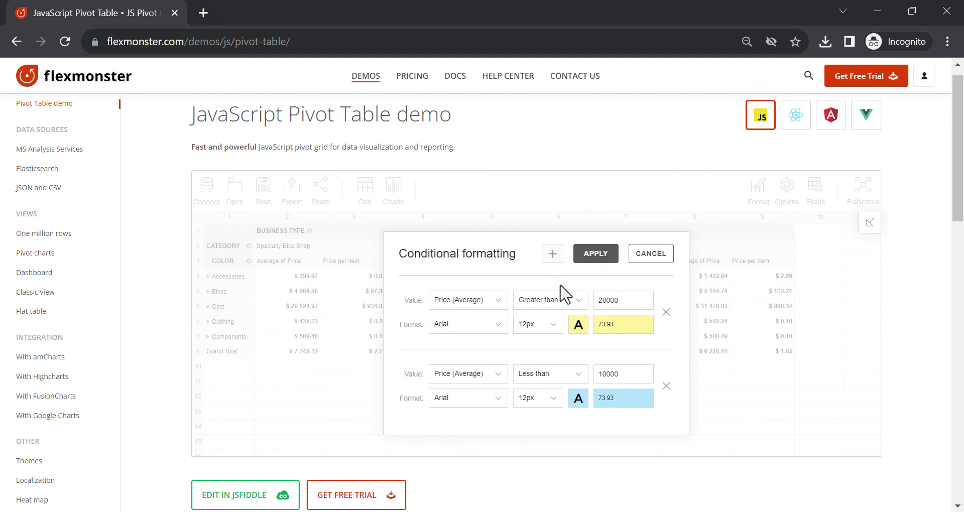
{"action": "left_click", "coordinate": [596, 254]}
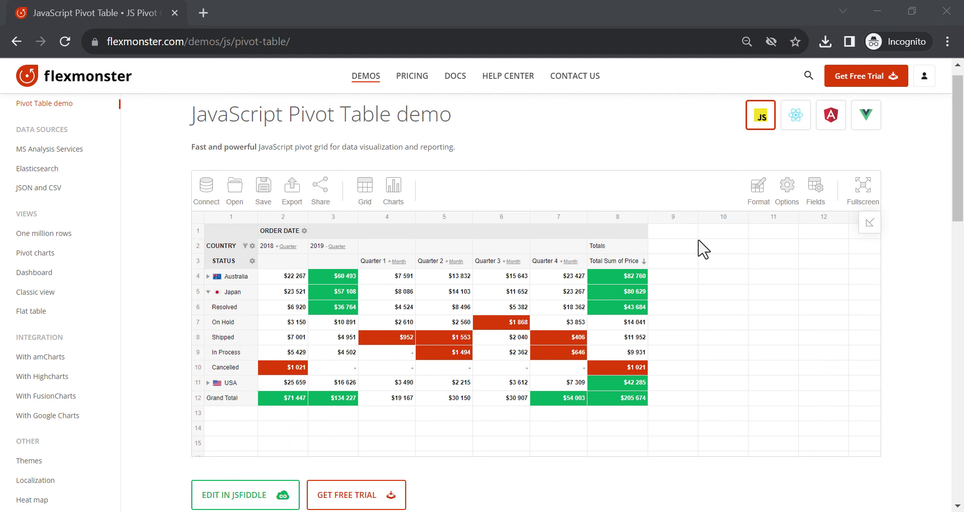
Switch the report layout to classic form
{"action": "left_click", "coordinate": [787, 198]}
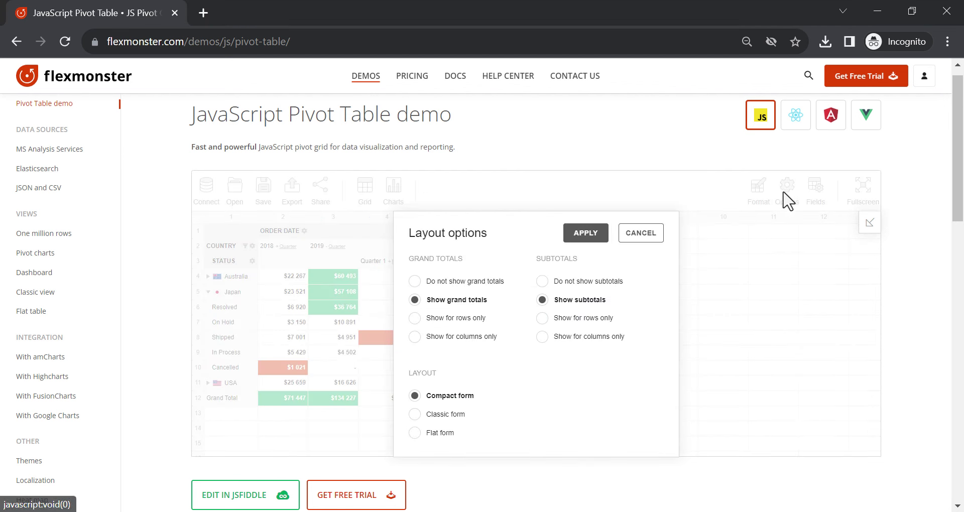
{"action": "left_click", "coordinate": [456, 416]}
{"action": "left_click", "coordinate": [592, 236]}
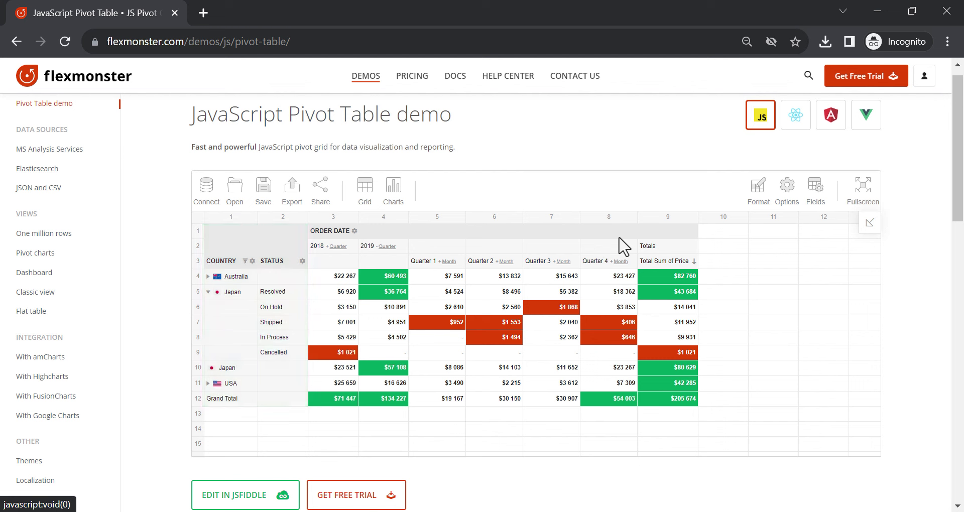
Switch the report layout to flat form
{"action": "left_click", "coordinate": [785, 197]}
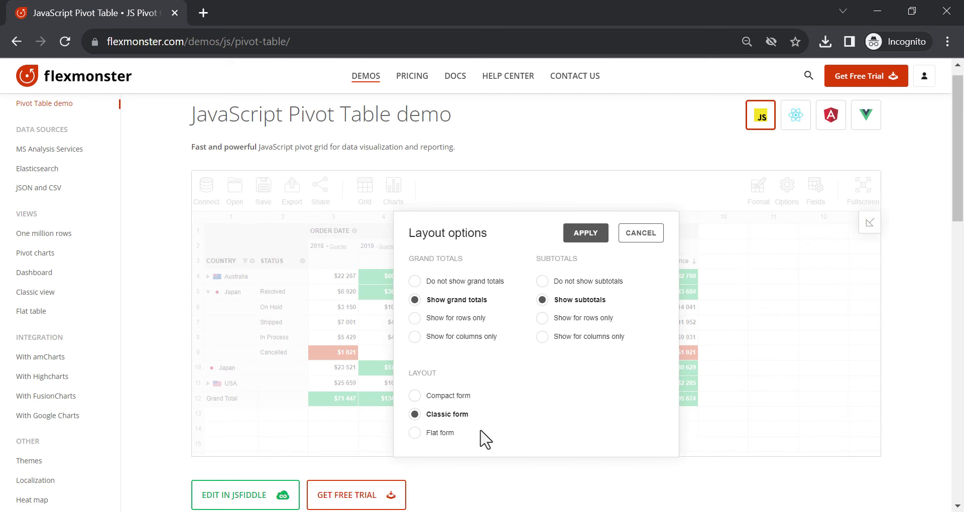
{"action": "left_click", "coordinate": [446, 434]}
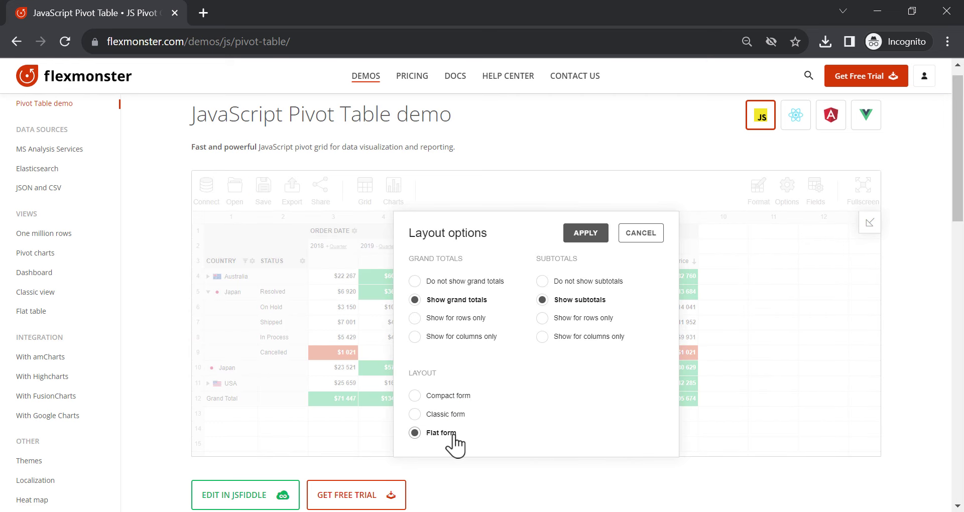
{"action": "left_click", "coordinate": [602, 237]}
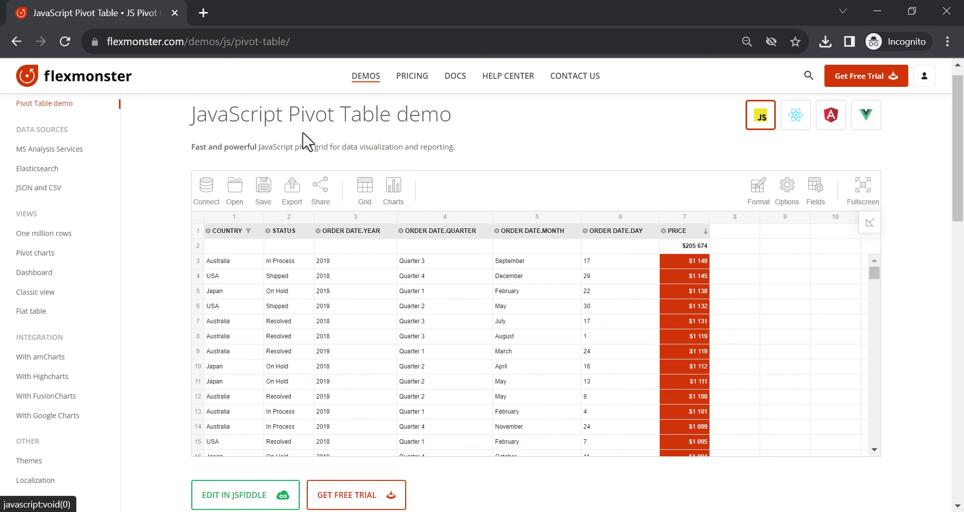
Reload the demo, expand Australia's statuses, collapse Japan's, and show the field list
{"action": "left_click", "coordinate": [69, 42]}
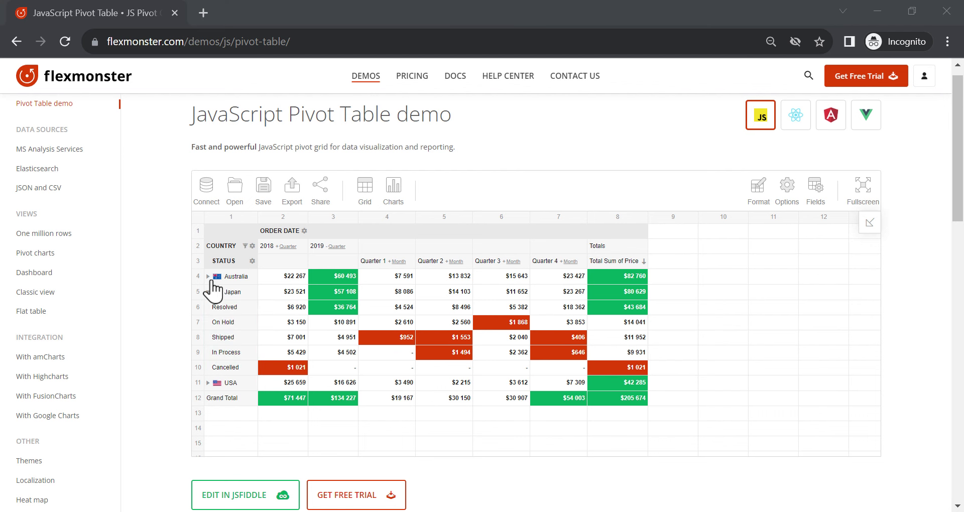
{"action": "left_click", "coordinate": [208, 276]}
{"action": "left_click", "coordinate": [207, 367]}
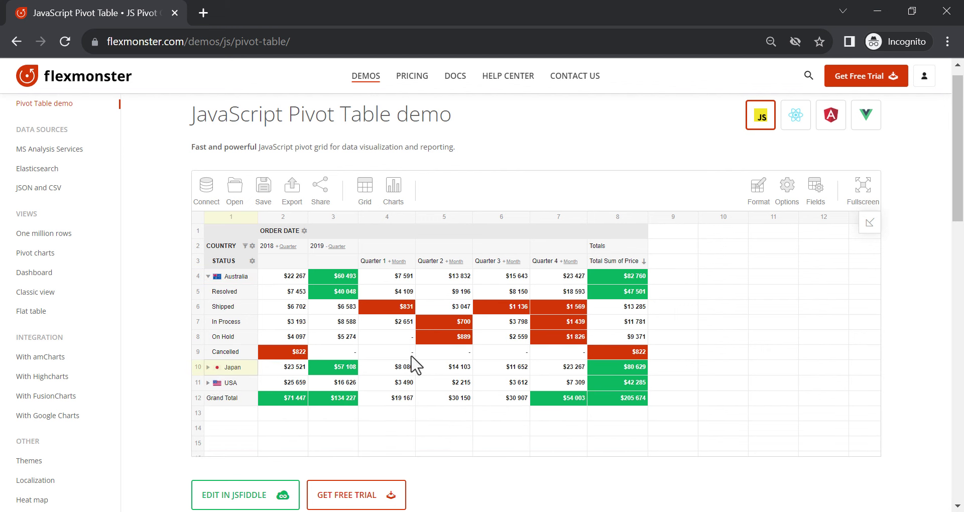
{"action": "left_click", "coordinate": [862, 230]}
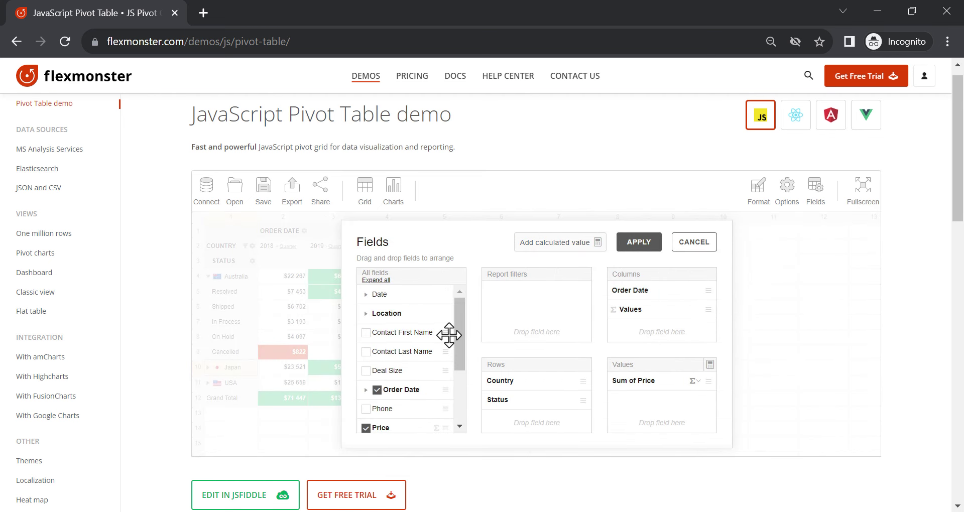
Place Order Date's Year level in the columns and apply the field layout
{"action": "scroll", "coordinate": [444, 335], "scroll_direction": "down", "scroll_amount": 3}
{"action": "left_click", "coordinate": [367, 315]}
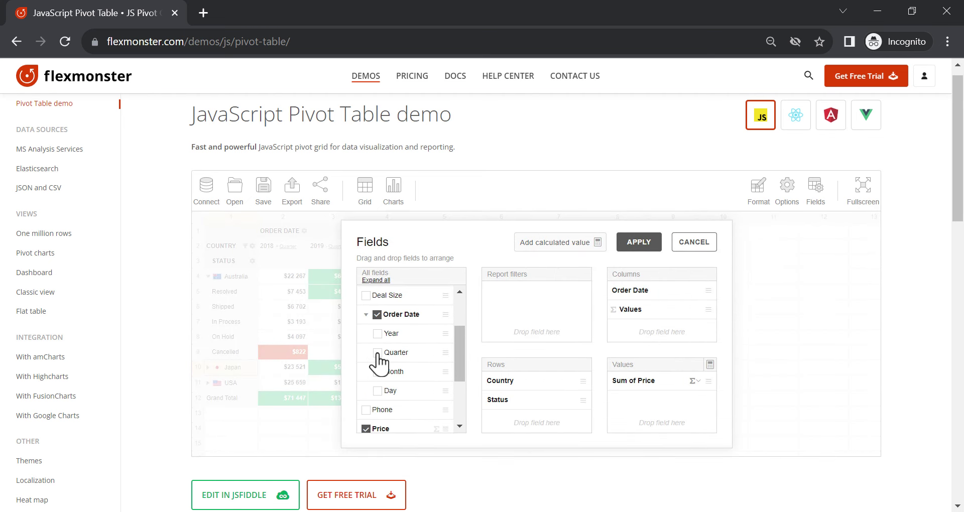
{"action": "left_click", "coordinate": [377, 353]}
{"action": "left_click", "coordinate": [378, 334]}
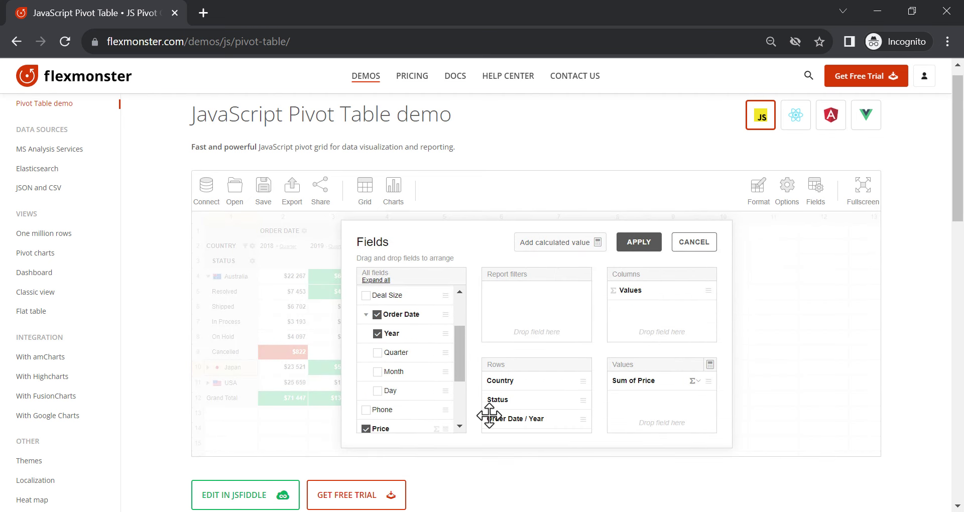
{"action": "left_click_drag", "start_coordinate": [496, 418], "coordinate": [647, 278]}
{"action": "left_click", "coordinate": [636, 244]}
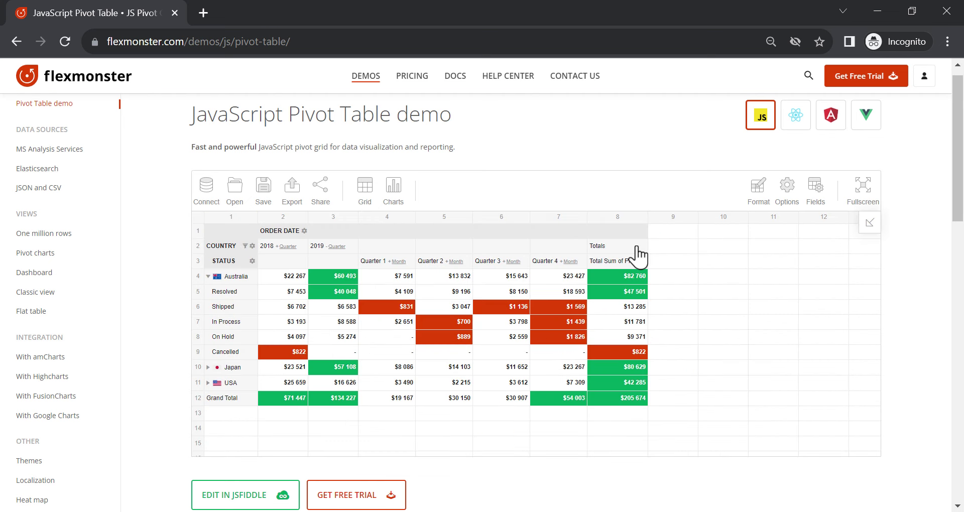
Drill 2018 Quarter 1 into January's days, then collapse back to years
{"action": "left_click", "coordinate": [399, 262]}
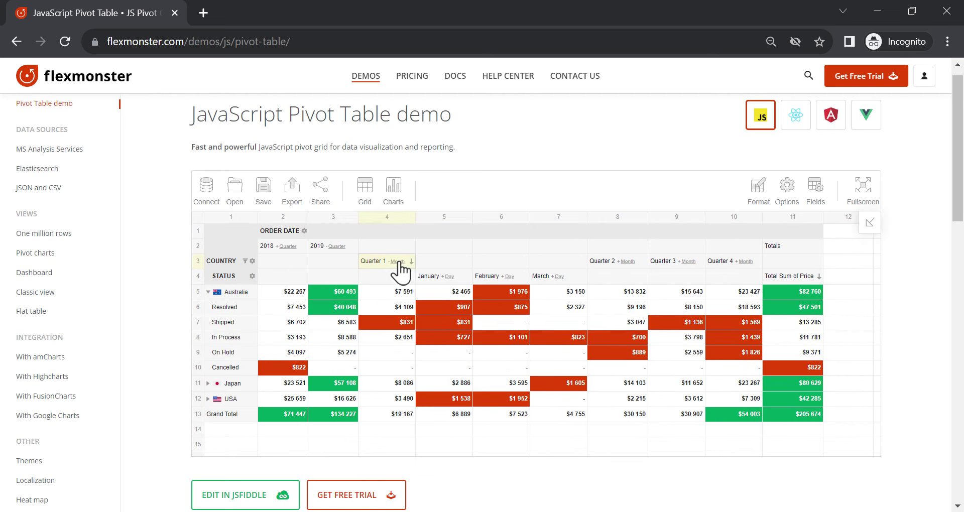
{"action": "left_click", "coordinate": [447, 276]}
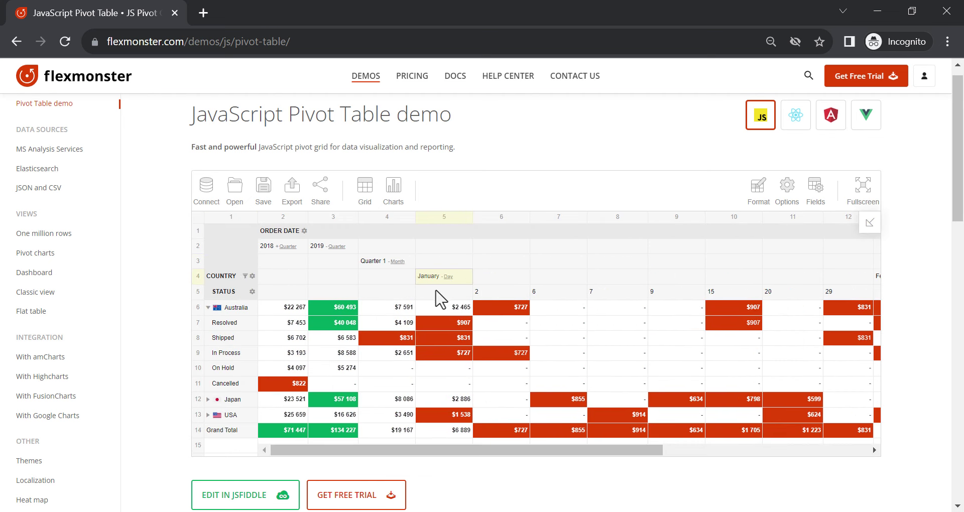
{"action": "left_click", "coordinate": [336, 246]}
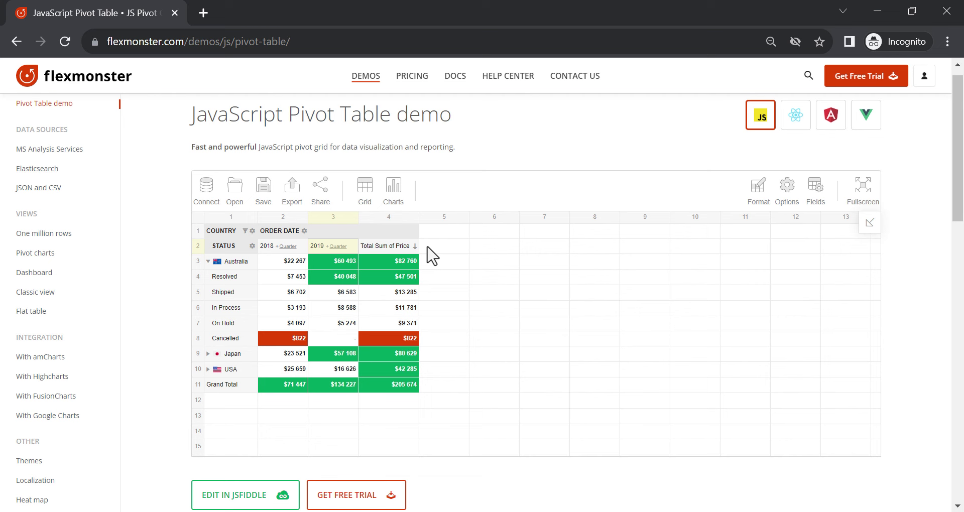
Open the read-only JSFiddle example, disable read-only, and try filtering, sorting and moving COLOR
{"action": "scroll", "coordinate": [432, 256], "scroll_direction": "down", "scroll_amount": 20}
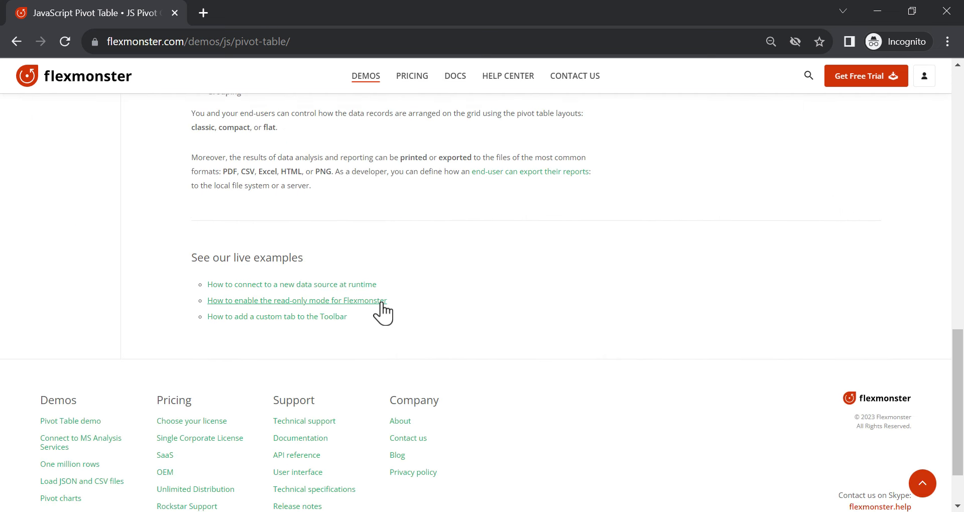
{"action": "middle_click", "coordinate": [377, 301]}
{"action": "left_click", "coordinate": [301, 14]}
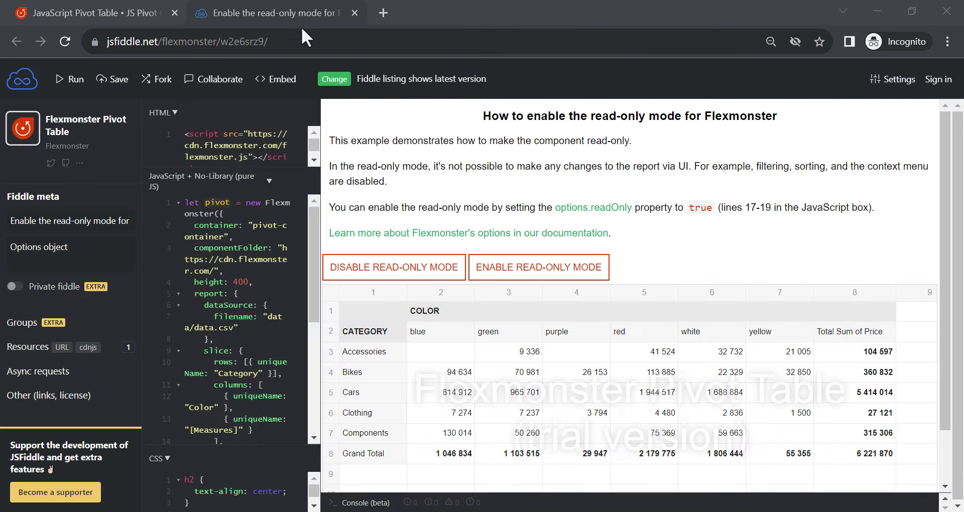
{"action": "left_click", "coordinate": [394, 273]}
{"action": "left_click", "coordinate": [400, 333]}
{"action": "left_click", "coordinate": [397, 346]}
{"action": "left_click", "coordinate": [396, 351]}
{"action": "left_click", "coordinate": [395, 352]}
{"action": "left_click_drag", "start_coordinate": [424, 311], "coordinate": [395, 357]}
{"action": "left_click", "coordinate": [346, 353]}
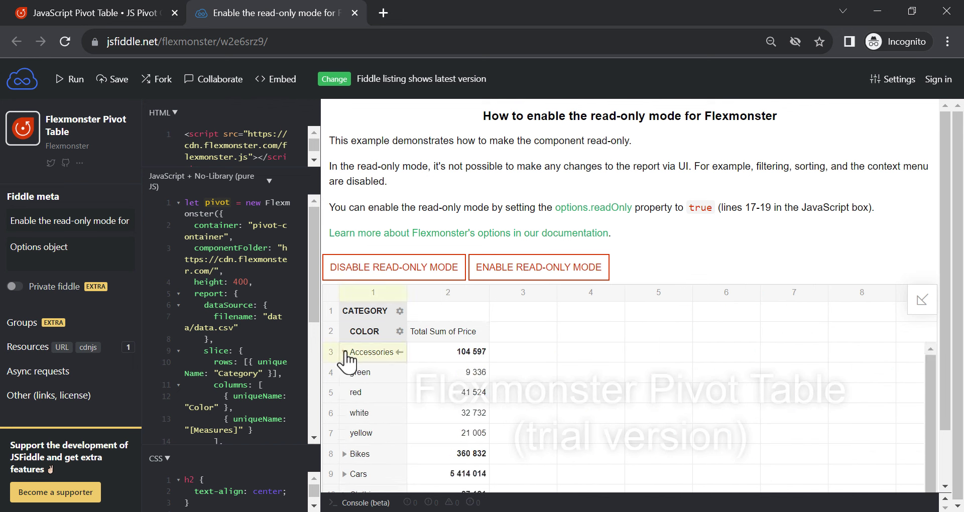
{"action": "left_click", "coordinate": [344, 353]}
Re-enable read-only mode, try expanding Cars, and close the example
{"action": "left_click", "coordinate": [525, 271]}
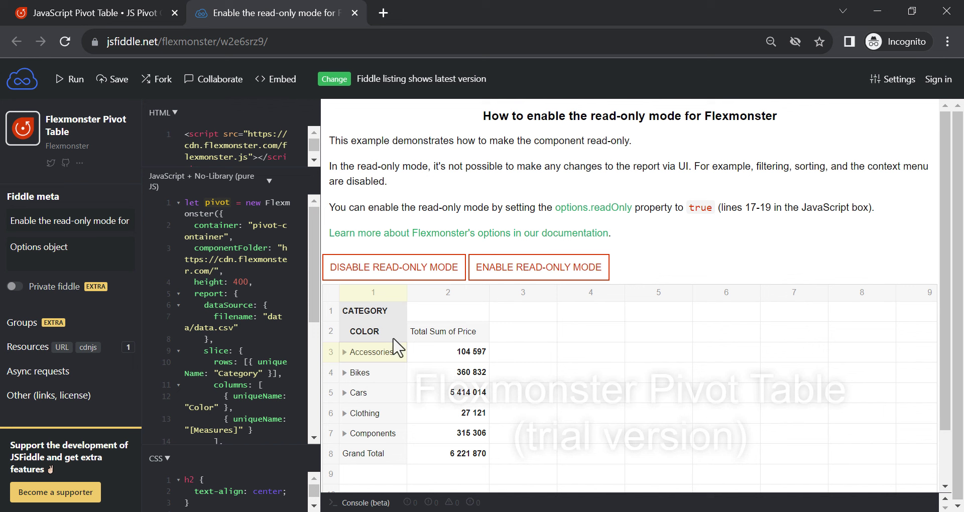
{"action": "left_click", "coordinate": [345, 395]}
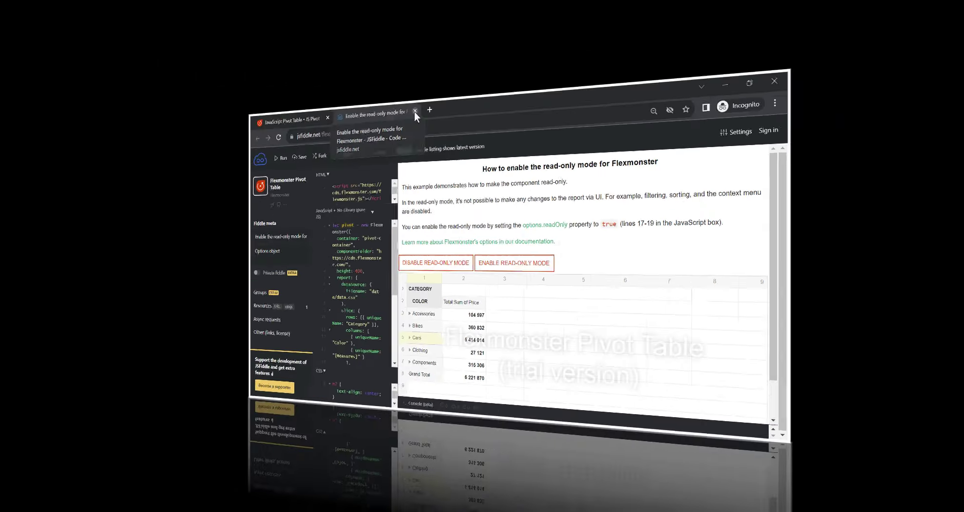
{"action": "left_click", "coordinate": [415, 111]}
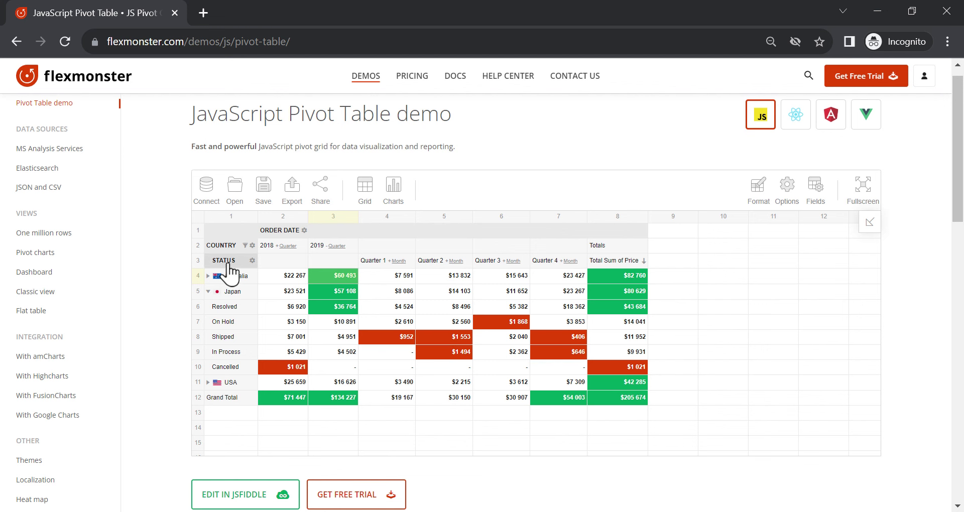
Move STATUS before COUNTRY and toggle Cancelled and In Process in its filter
{"action": "left_click_drag", "start_coordinate": [227, 262], "coordinate": [228, 248]}
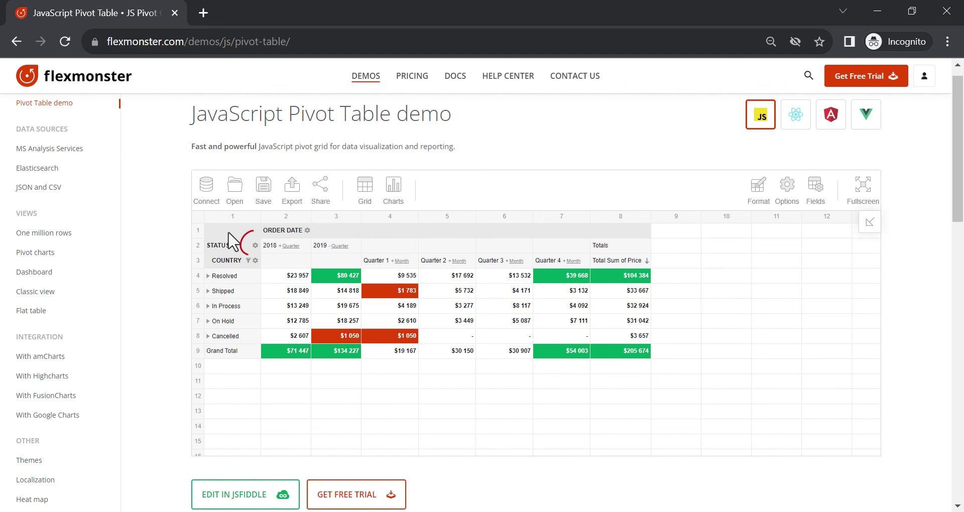
{"action": "left_click", "coordinate": [255, 246]}
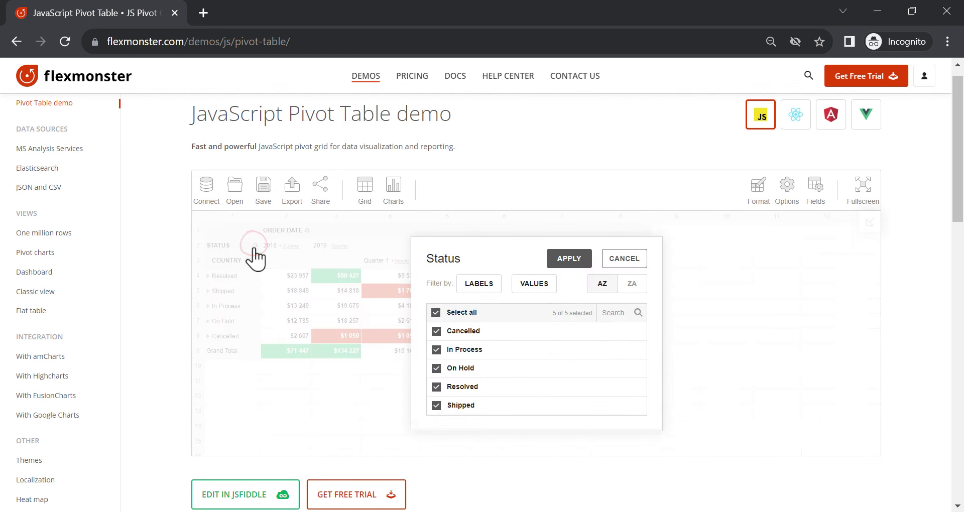
{"action": "left_click", "coordinate": [437, 331]}
{"action": "left_click", "coordinate": [436, 349]}
{"action": "left_click", "coordinate": [436, 331]}
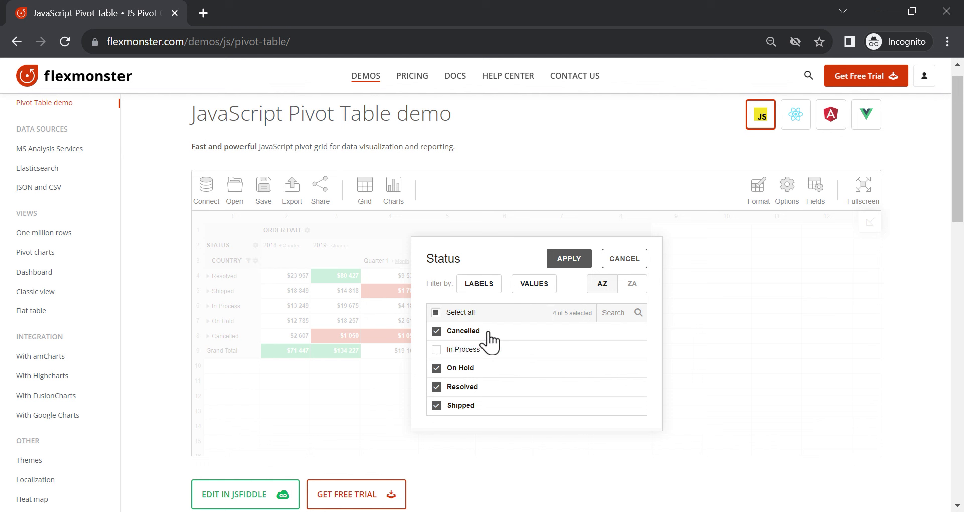
Browse the label conditions available in the Status filter
{"action": "left_click", "coordinate": [488, 285]}
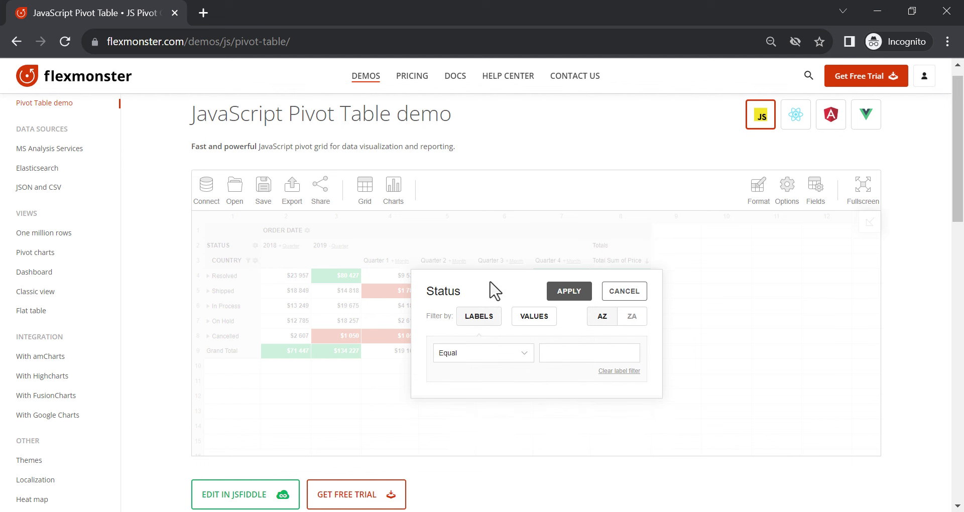
{"action": "left_click", "coordinate": [514, 353]}
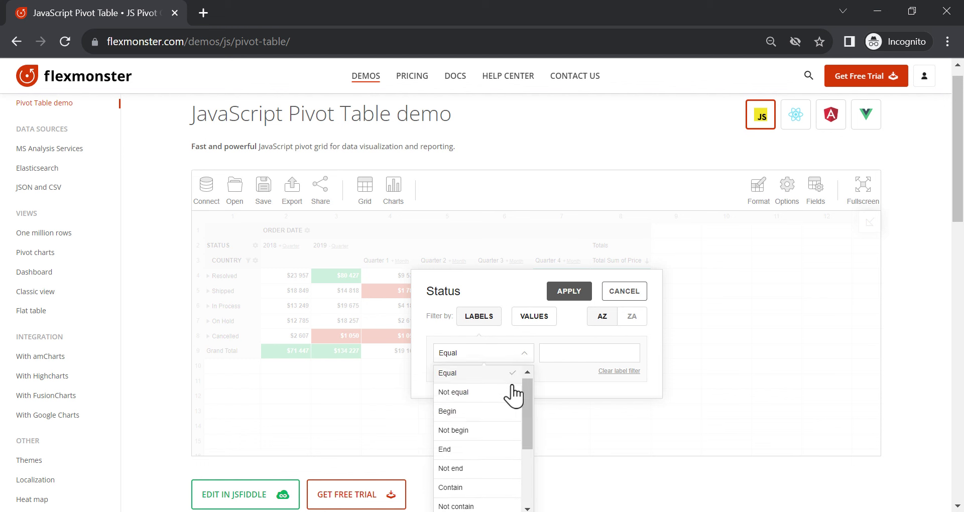
{"action": "scroll", "coordinate": [511, 387], "scroll_direction": "down", "scroll_amount": 2}
{"action": "scroll", "coordinate": [513, 386], "scroll_direction": "up", "scroll_amount": 2}
{"action": "left_click", "coordinate": [513, 335]}
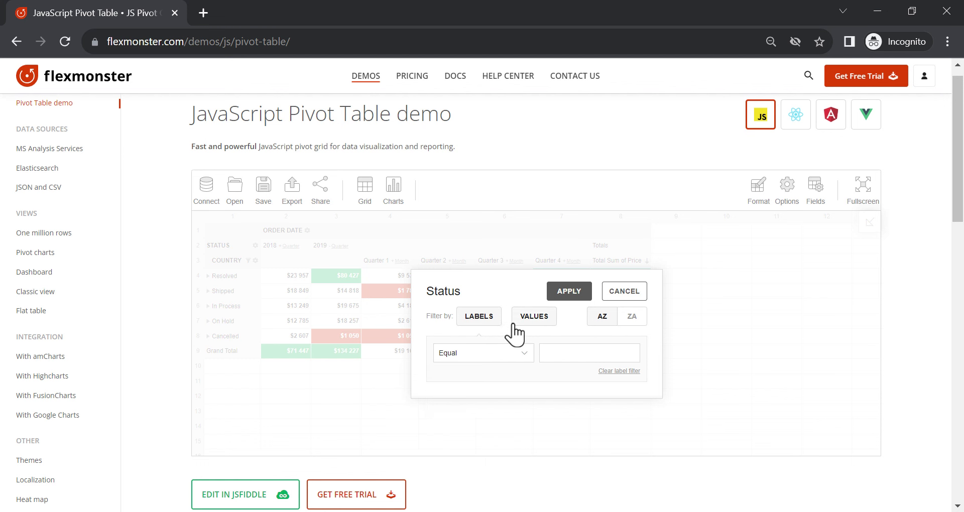
Filter Status by values to the Top 10 by Sum of Price
{"action": "left_click", "coordinate": [521, 321]}
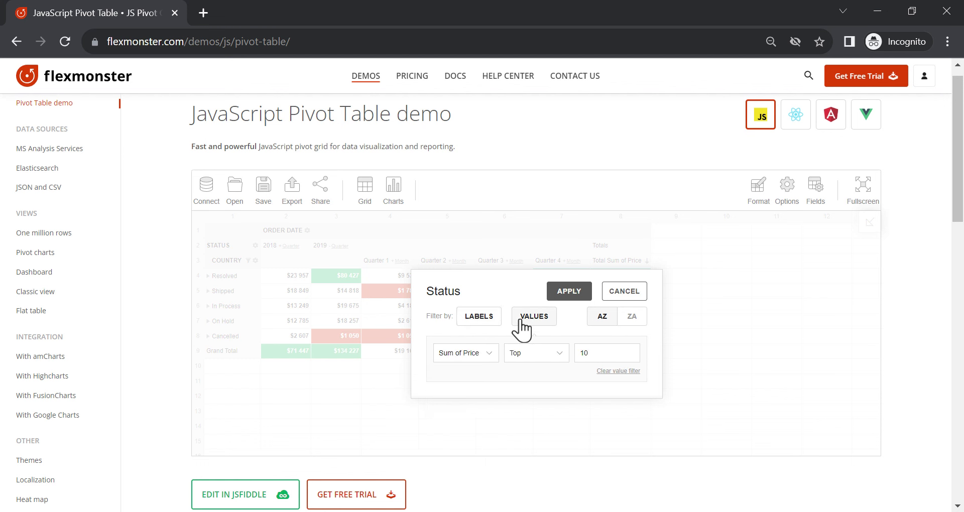
{"action": "left_click", "coordinate": [495, 353]}
{"action": "left_click", "coordinate": [556, 354]}
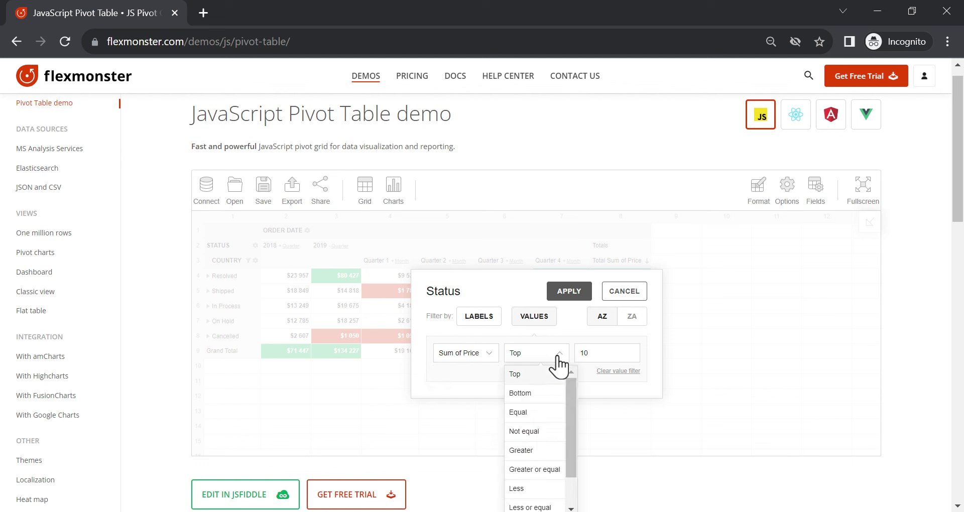
{"action": "scroll", "coordinate": [550, 407], "scroll_direction": "down", "scroll_amount": 1}
{"action": "scroll", "coordinate": [549, 401], "scroll_direction": "up", "scroll_amount": 1}
{"action": "left_click", "coordinate": [551, 372]}
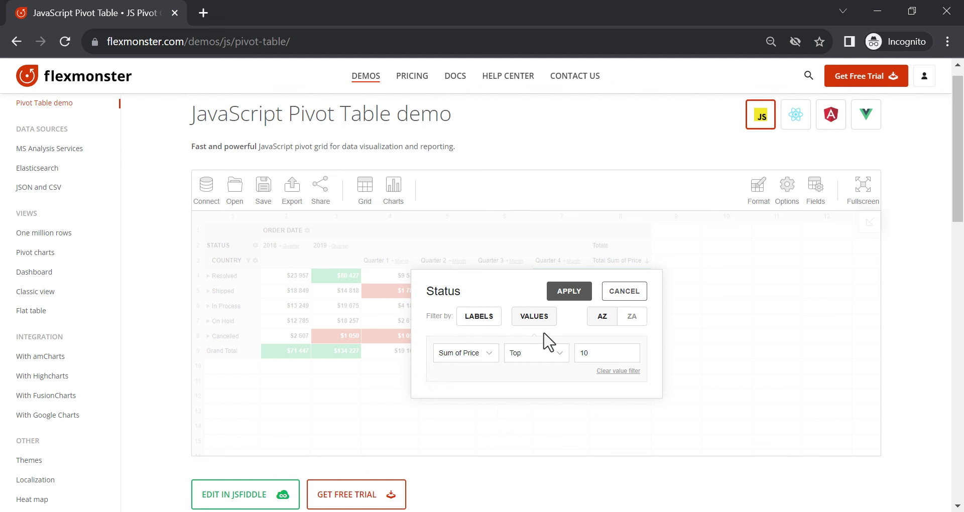
{"action": "left_click", "coordinate": [573, 292]}
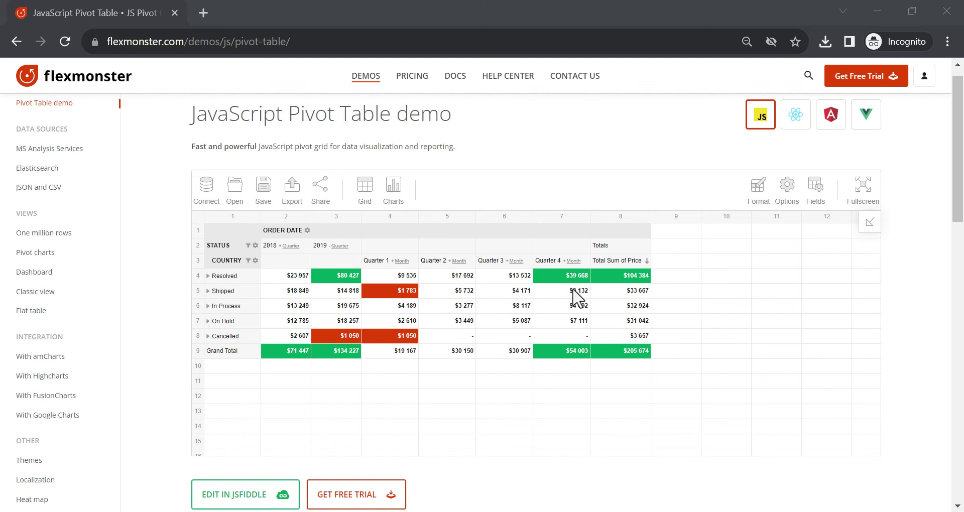
Sort rows by Quarter 4 and by total price, then switch to flat layout
{"action": "left_click", "coordinate": [586, 262]}
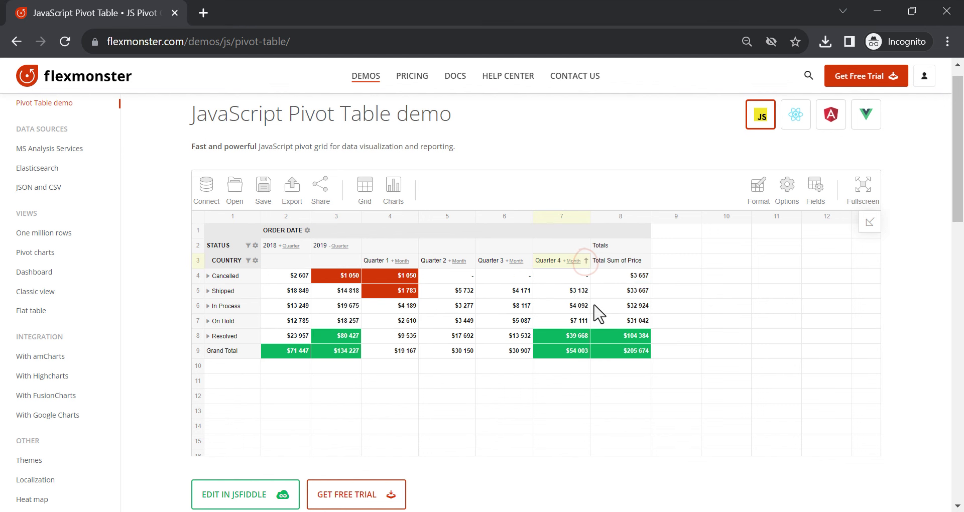
{"action": "left_click", "coordinate": [646, 266]}
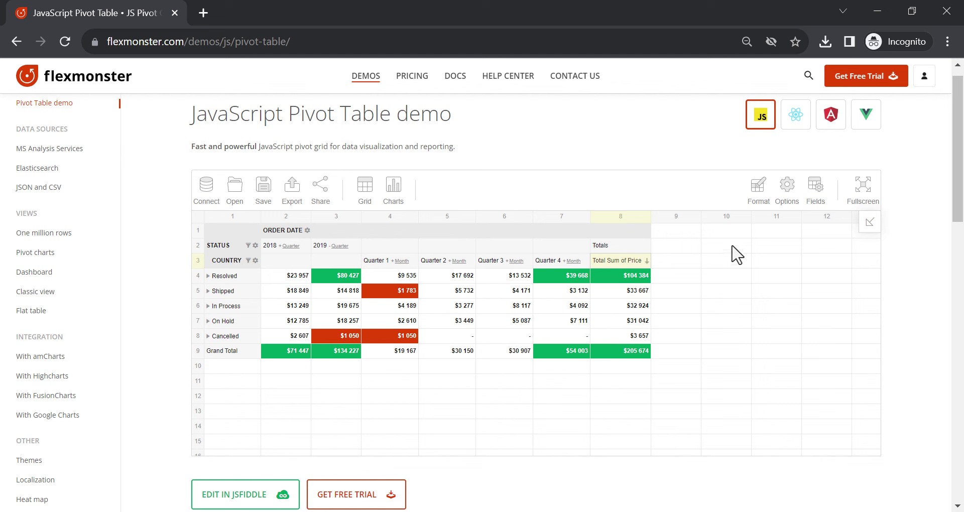
{"action": "left_click", "coordinate": [787, 199]}
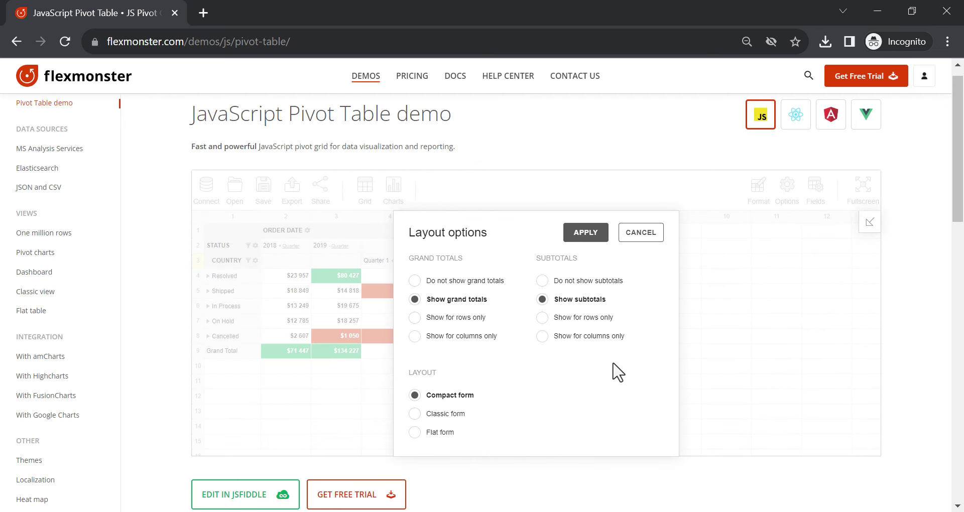
{"action": "left_click", "coordinate": [449, 432]}
{"action": "left_click", "coordinate": [586, 232]}
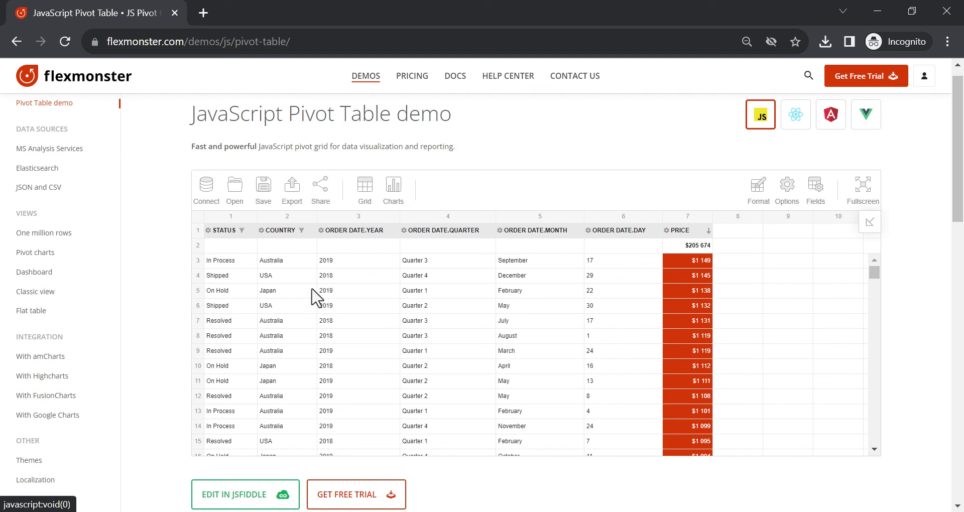
Multi-sort the flat table by STATUS descending, COUNTRY and year, then reload the demo
{"action": "left_click", "coordinate": [253, 235]}
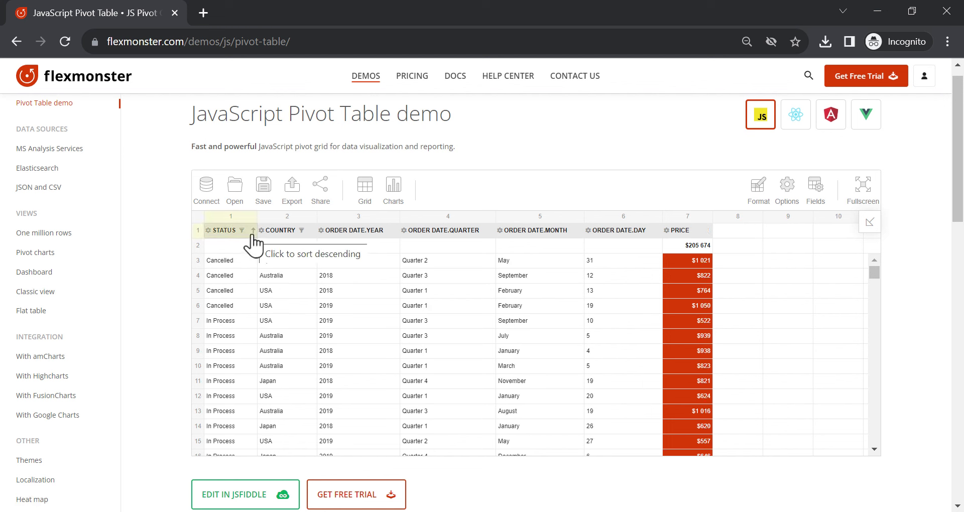
{"action": "left_click", "coordinate": [253, 232]}
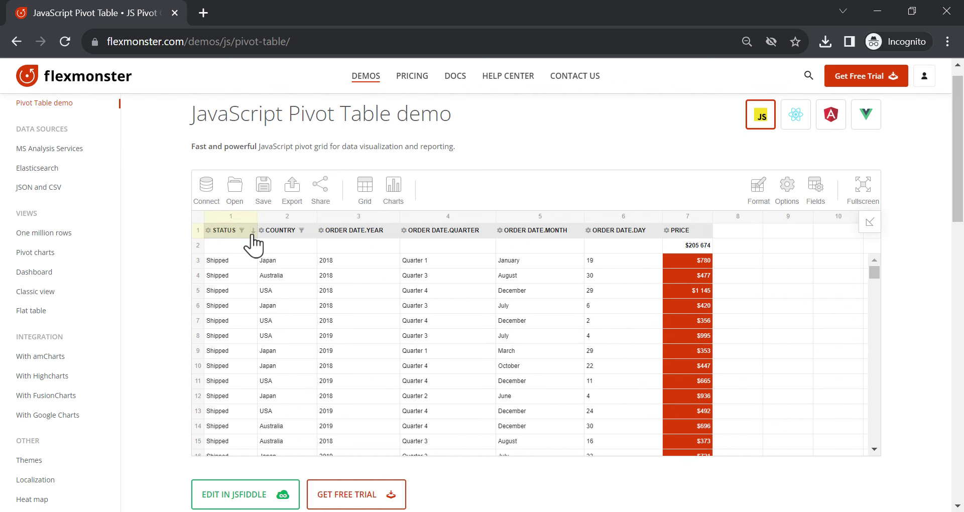
{"action": "left_click", "coordinate": [312, 233], "text": "ctrl"}
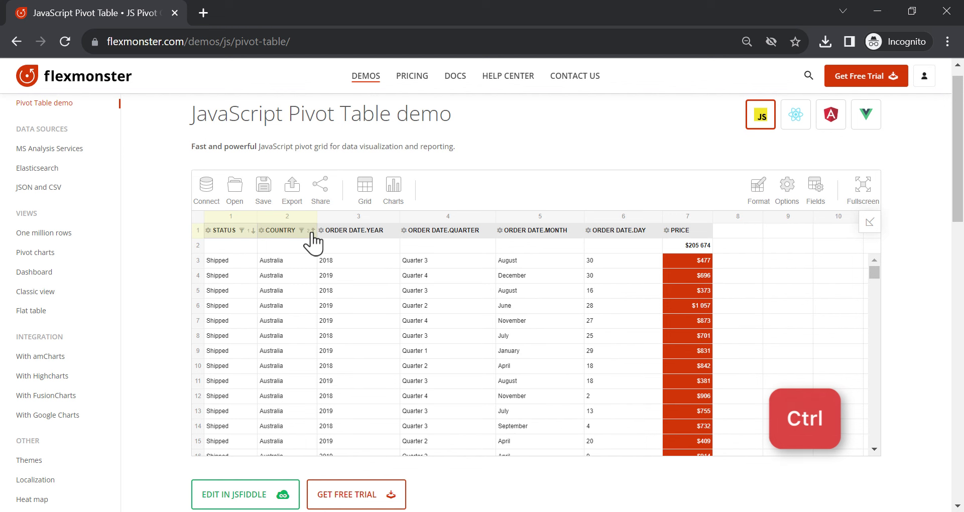
{"action": "left_click", "coordinate": [395, 232], "text": "ctrl"}
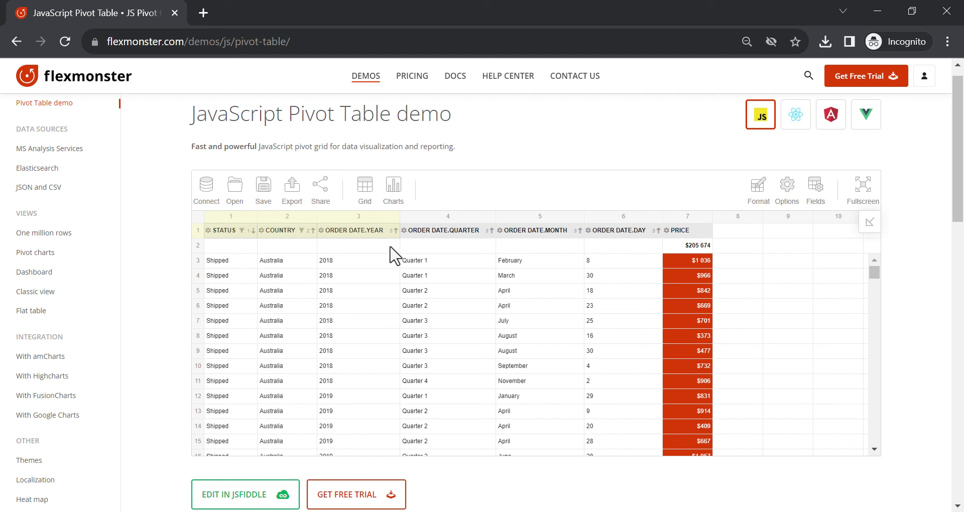
{"action": "left_click", "coordinate": [68, 43]}
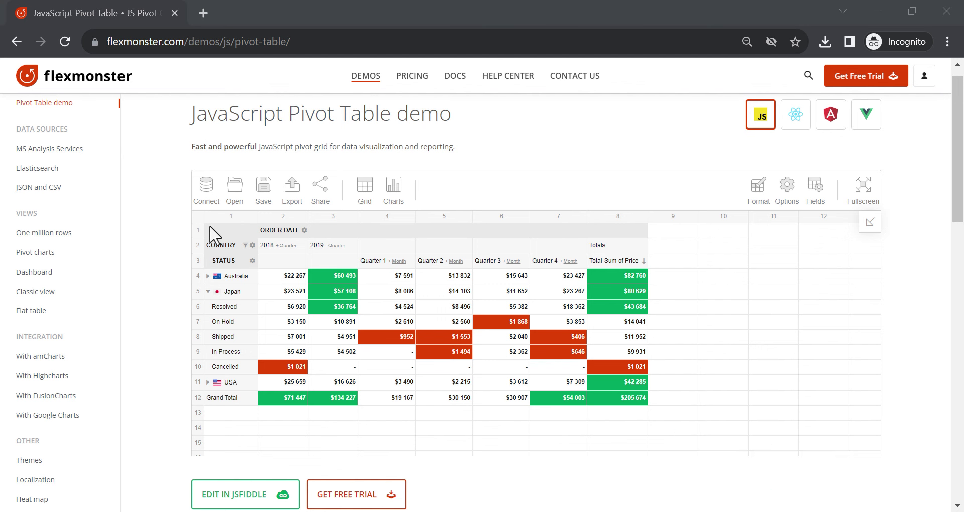
Change the Price aggregation from Sum to Count from a value cell's context menu
{"action": "right_click", "coordinate": [301, 281]}
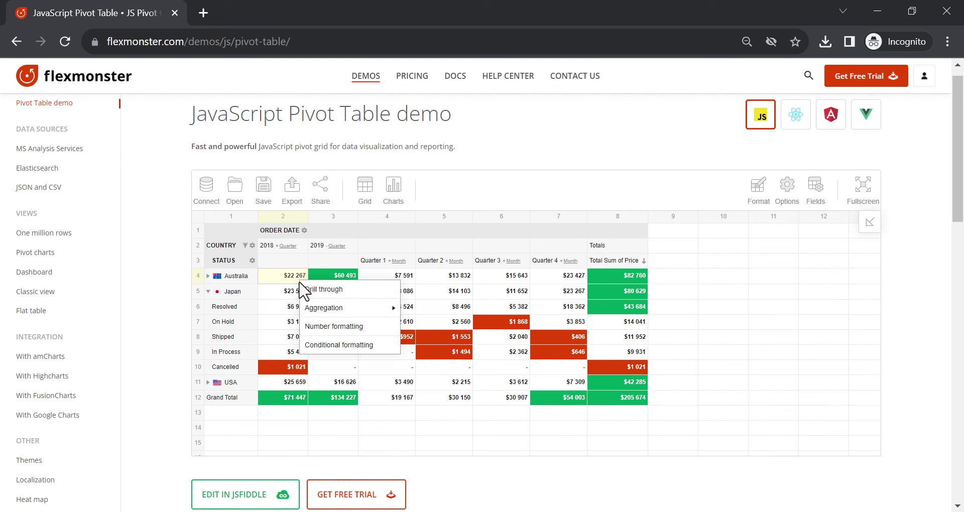
{"action": "mouse_move", "coordinate": [313, 308]}
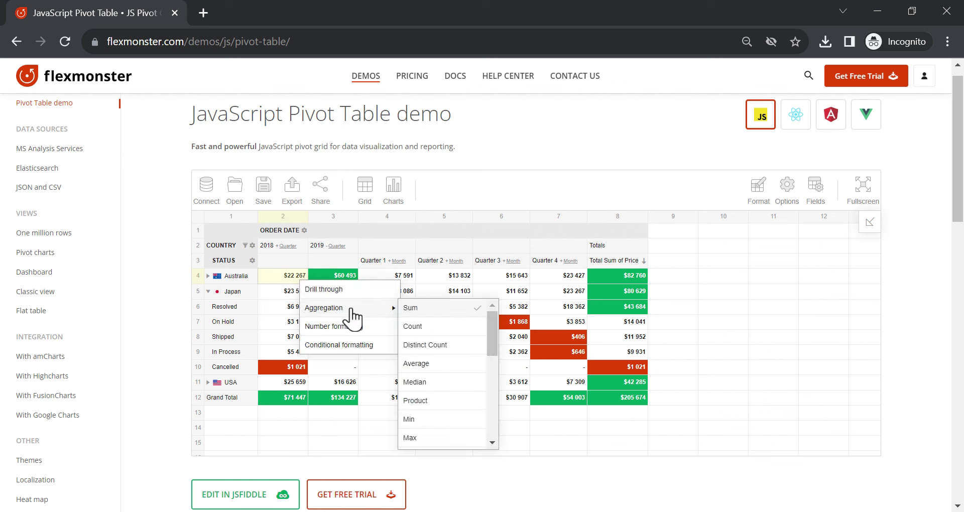
{"action": "left_click", "coordinate": [457, 331]}
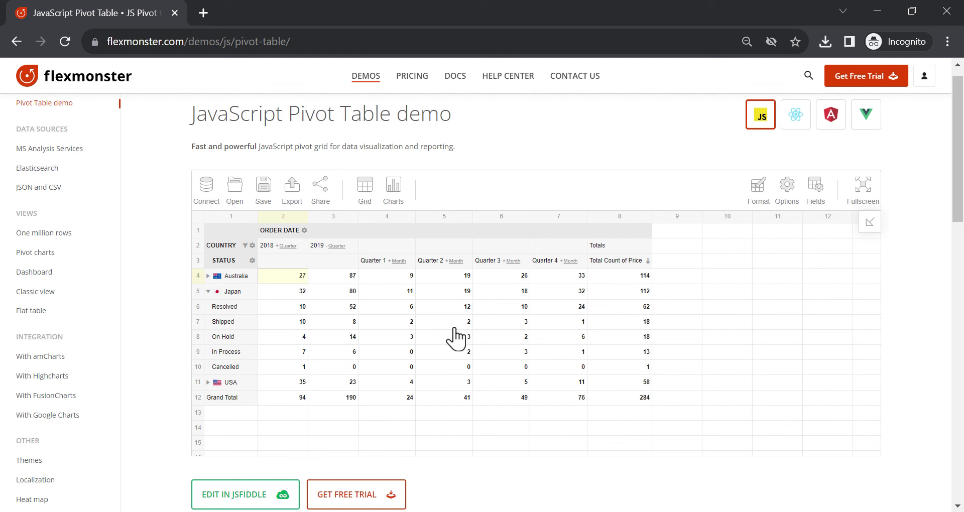
Select Shipped's Quarter 1 and Quarter 2 values to see their quick summary
{"action": "left_click_drag", "start_coordinate": [409, 324], "coordinate": [522, 289]}
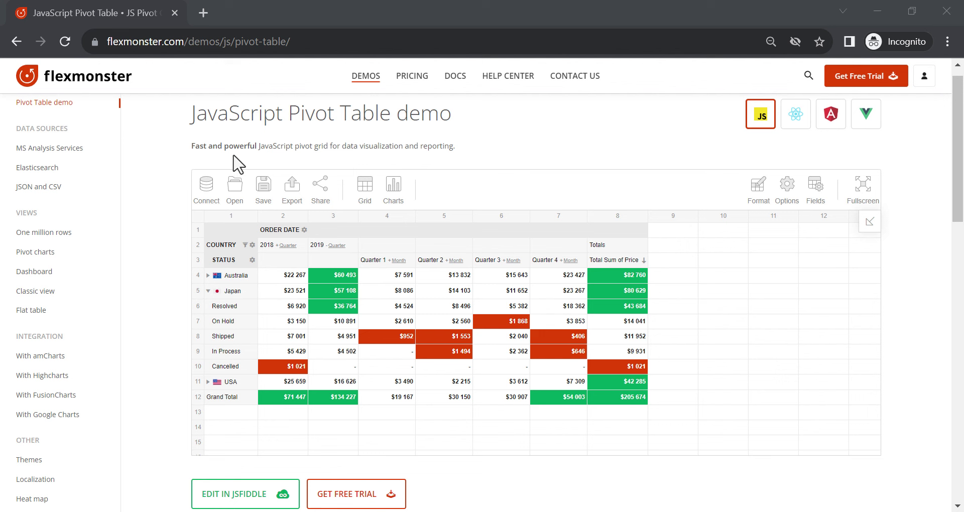
Show Sum of Price as a column chart and view Japan Resolved Quarter 3 drill-through records
{"action": "mouse_move", "coordinate": [397, 190]}
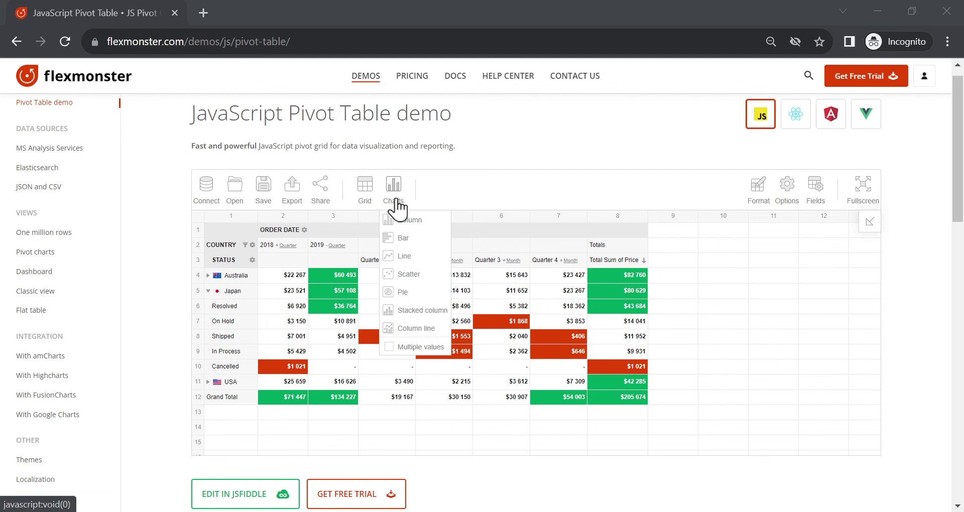
{"action": "left_click", "coordinate": [410, 221]}
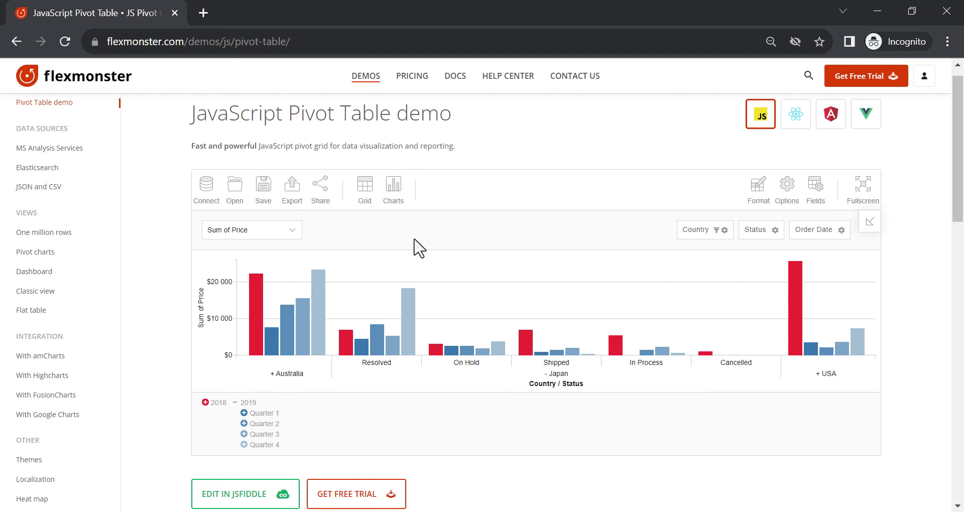
{"action": "left_click", "coordinate": [393, 343]}
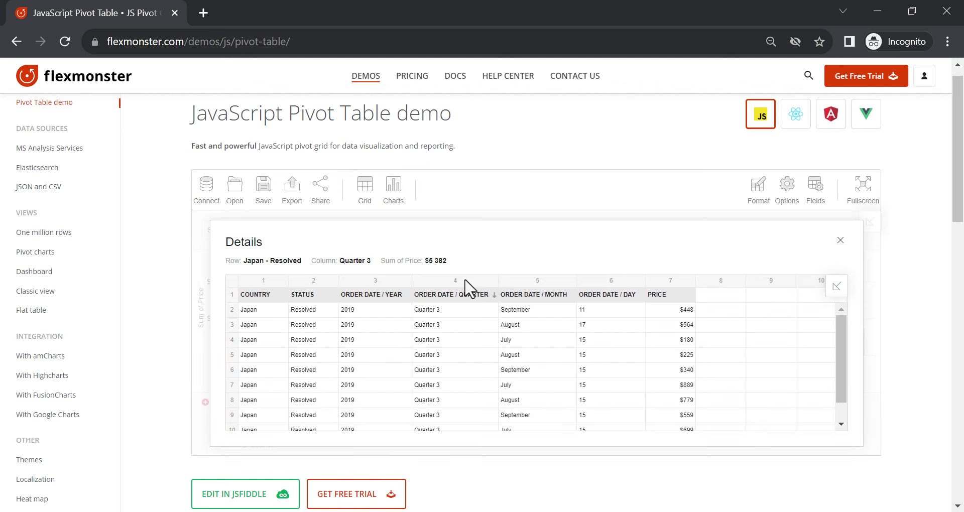
{"action": "left_click", "coordinate": [486, 217]}
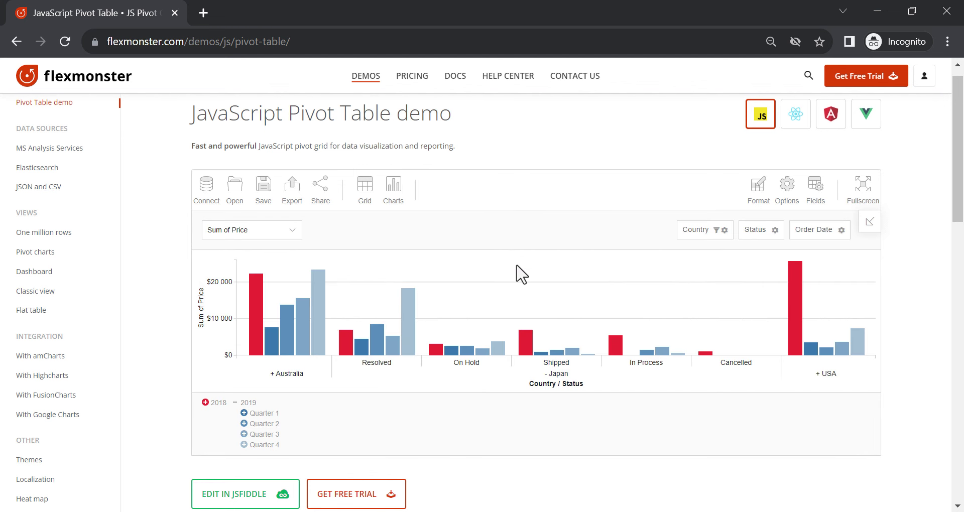
Collapse Japan and 2019, include all 12 countries, then open the With amCharts demo
{"action": "left_click", "coordinate": [548, 378]}
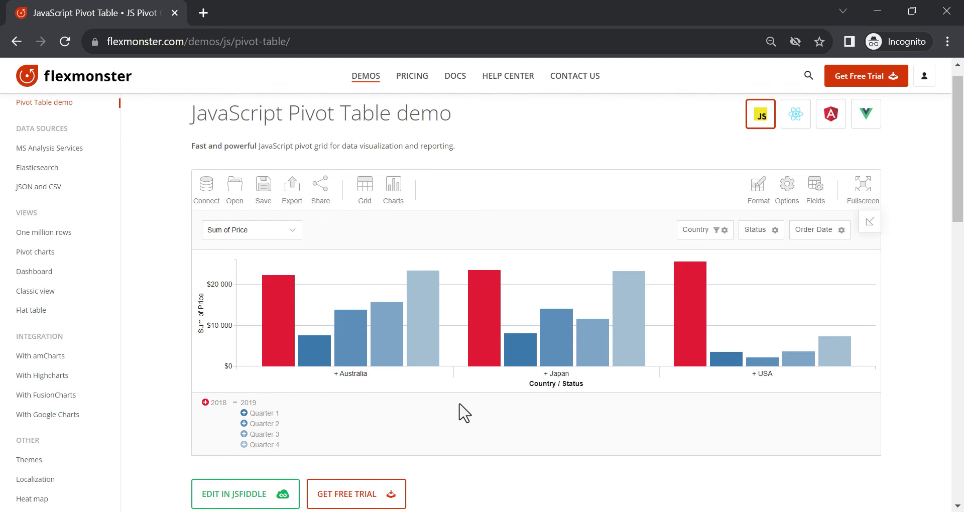
{"action": "left_click", "coordinate": [248, 404]}
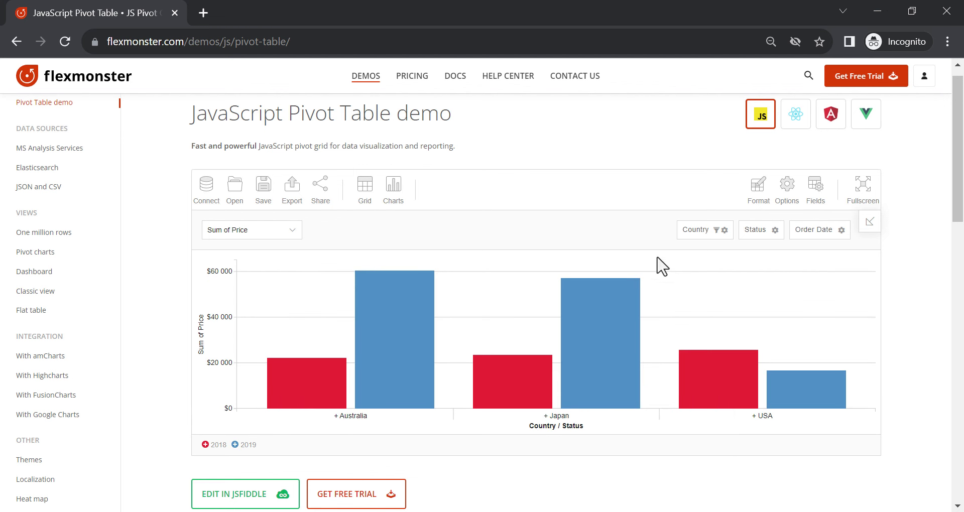
{"action": "left_click", "coordinate": [687, 234]}
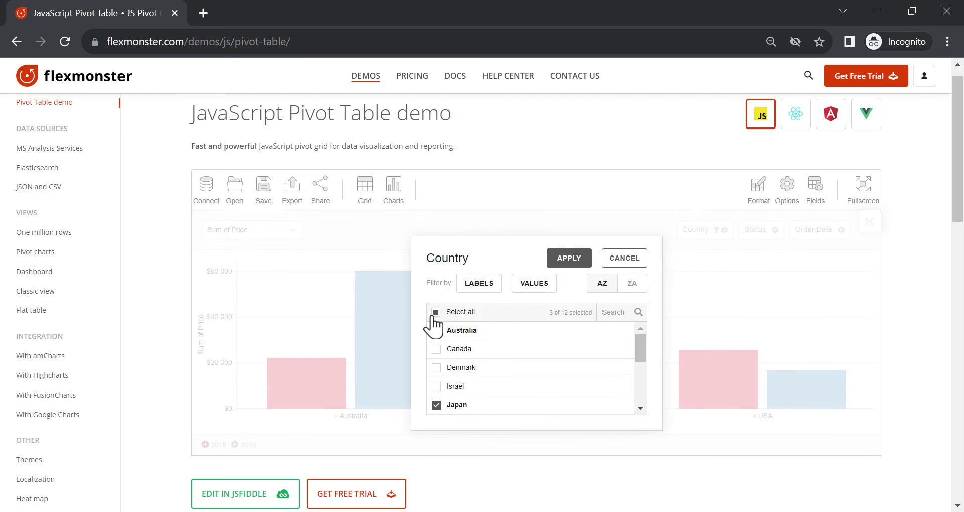
{"action": "left_click", "coordinate": [434, 315]}
{"action": "left_click", "coordinate": [560, 258]}
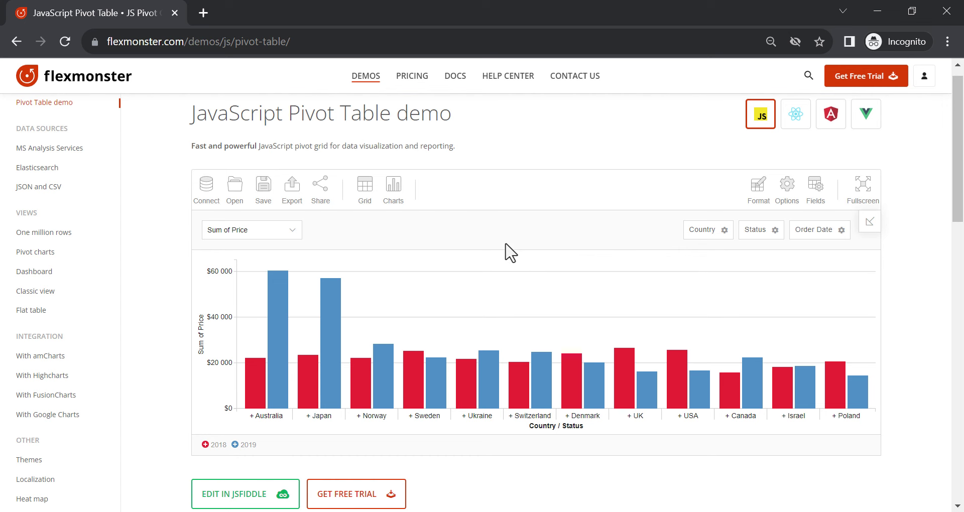
{"action": "left_click", "coordinate": [393, 185]}
{"action": "left_click", "coordinate": [58, 356]}
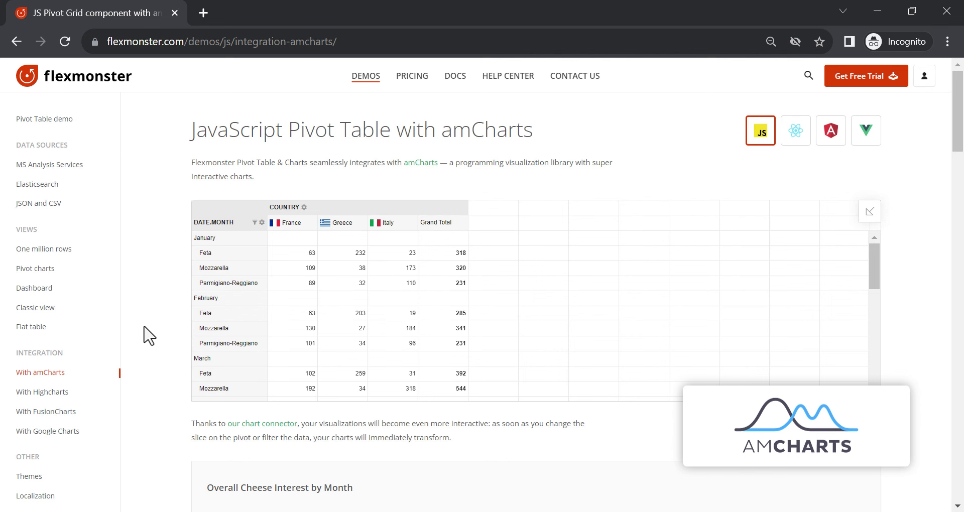
Open the Dashboard demo listed under VIEWS in the demos sidebar
{"action": "scroll", "coordinate": [149, 335], "scroll_direction": "down", "scroll_amount": 5}
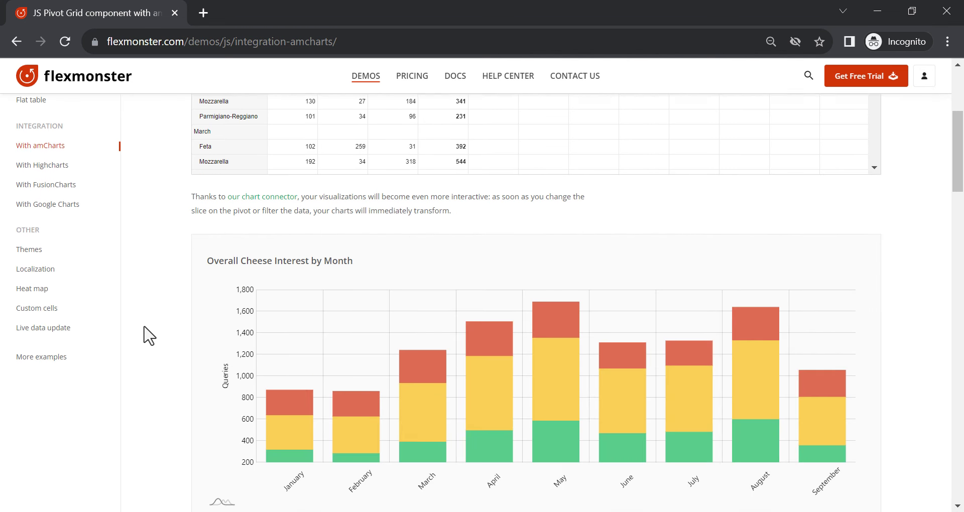
{"action": "scroll", "coordinate": [150, 335], "scroll_direction": "down", "scroll_amount": 1}
{"action": "scroll", "coordinate": [149, 336], "scroll_direction": "down", "scroll_amount": 5}
{"action": "scroll", "coordinate": [149, 336], "scroll_direction": "down", "scroll_amount": 1}
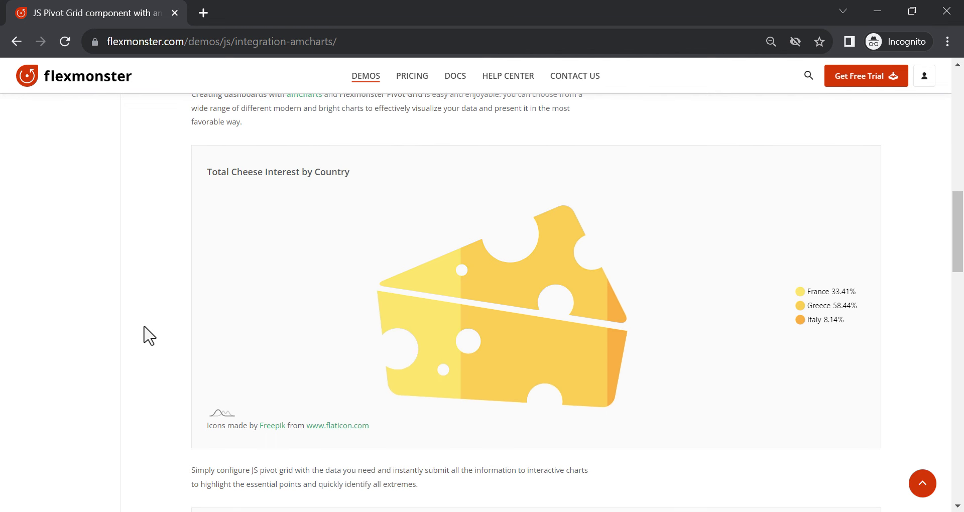
{"action": "scroll", "coordinate": [149, 335], "scroll_direction": "up", "scroll_amount": 11}
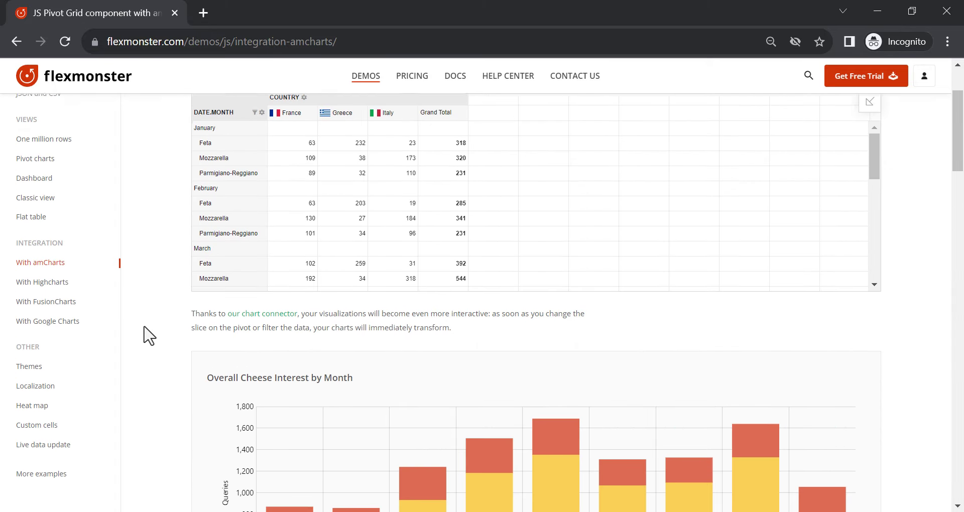
{"action": "scroll", "coordinate": [149, 335], "scroll_direction": "up", "scroll_amount": 2}
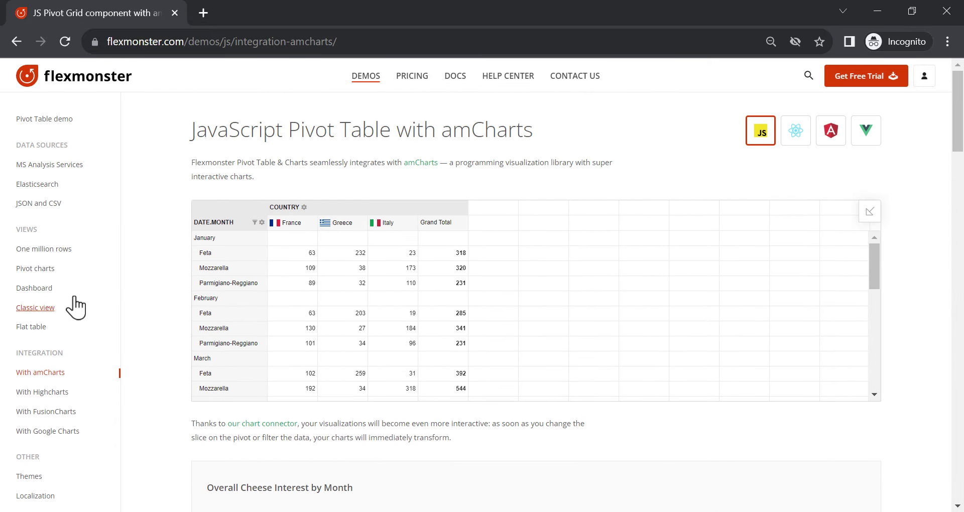
{"action": "left_click", "coordinate": [56, 290]}
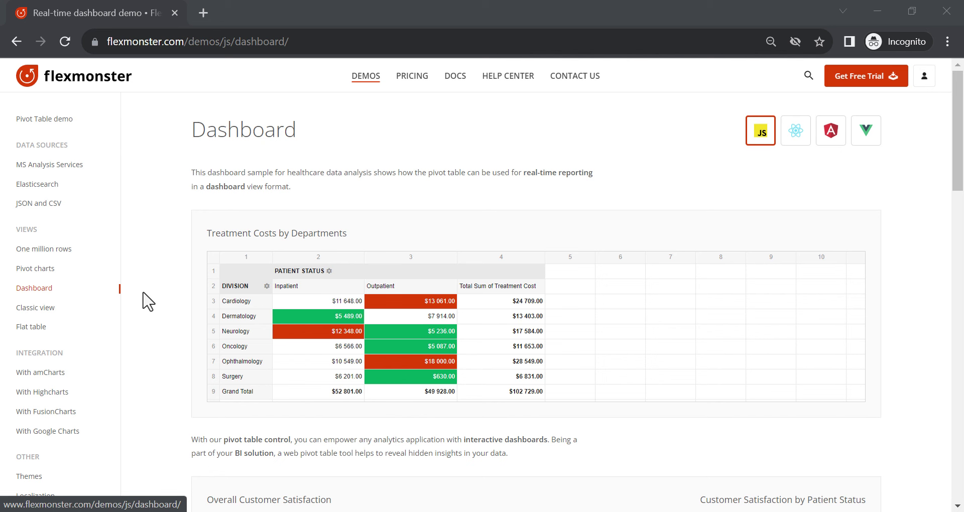
Scroll down to the Waiting Time section and back up to the customer satisfaction charts
{"action": "scroll", "coordinate": [149, 301], "scroll_direction": "down", "scroll_amount": 5}
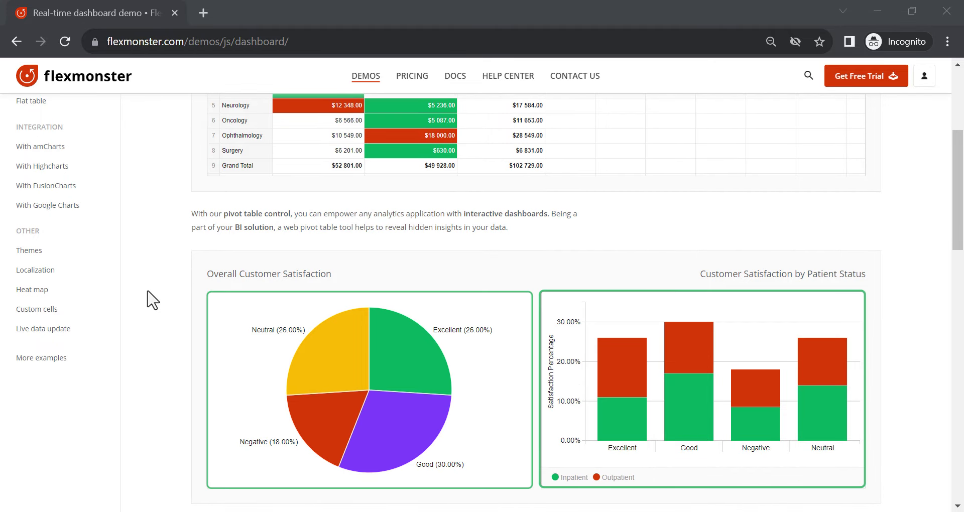
{"action": "scroll", "coordinate": [153, 300], "scroll_direction": "down", "scroll_amount": 2}
{"action": "scroll", "coordinate": [153, 301], "scroll_direction": "down", "scroll_amount": 5}
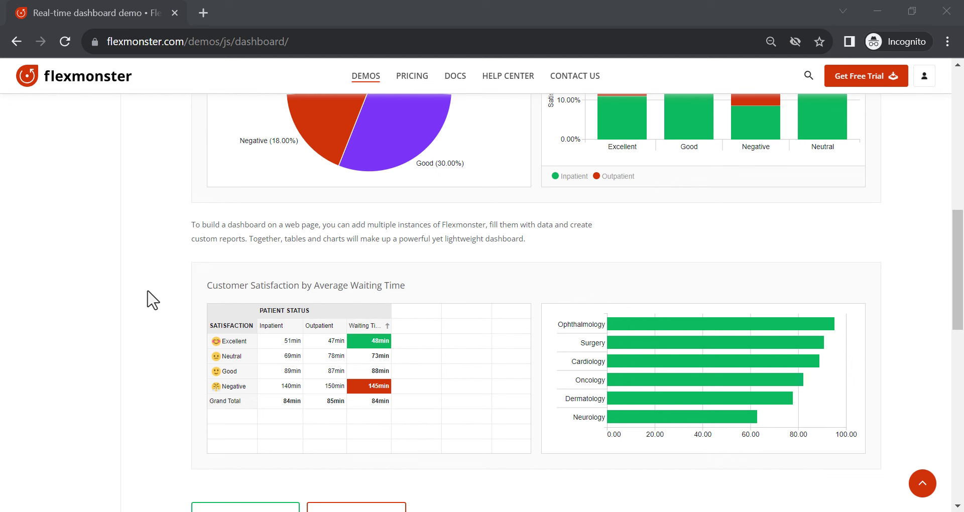
{"action": "scroll", "coordinate": [151, 301], "scroll_direction": "up", "scroll_amount": 3}
{"action": "scroll", "coordinate": [150, 301], "scroll_direction": "up", "scroll_amount": 2}
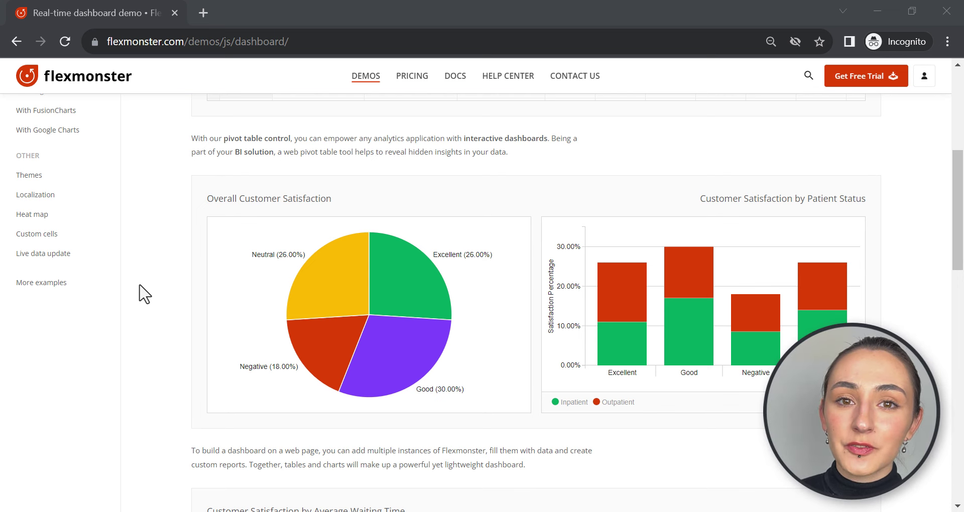
Browse the grid, Toolbar and context menu examples and the API reference, then return to DEMOS
{"action": "left_click", "coordinate": [57, 284]}
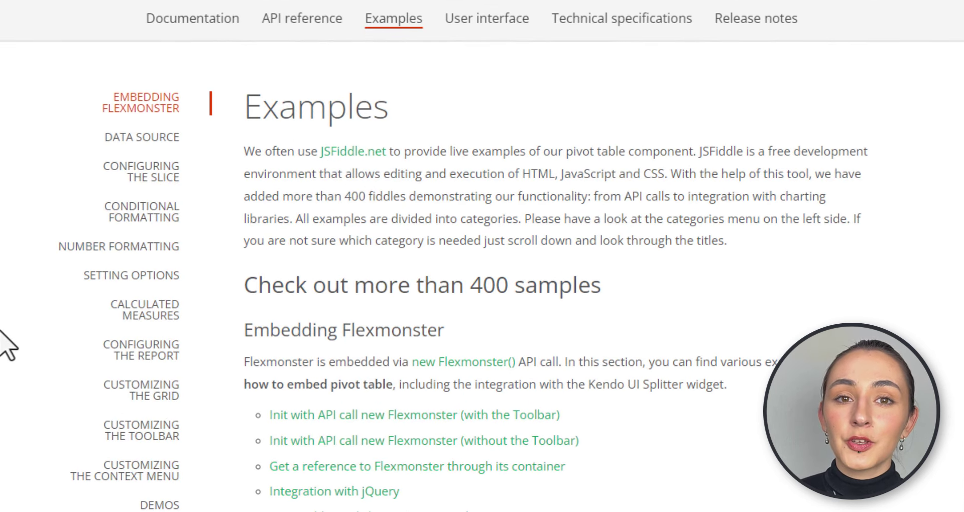
{"action": "left_click", "coordinate": [118, 396]}
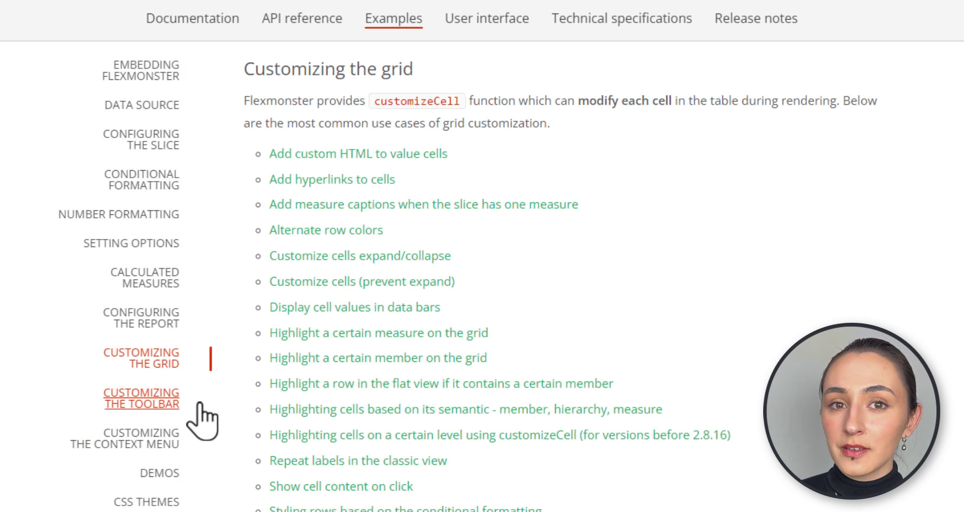
{"action": "left_click", "coordinate": [194, 409]}
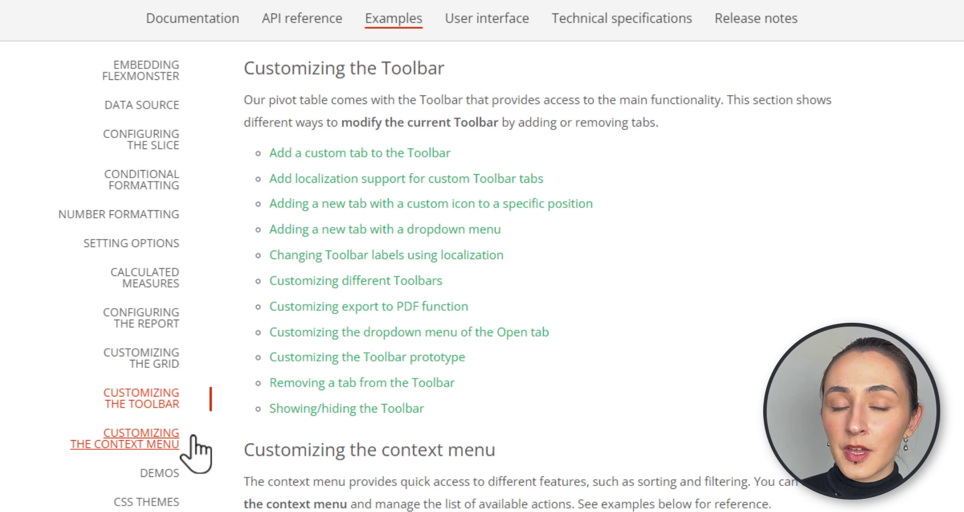
{"action": "left_click", "coordinate": [194, 437]}
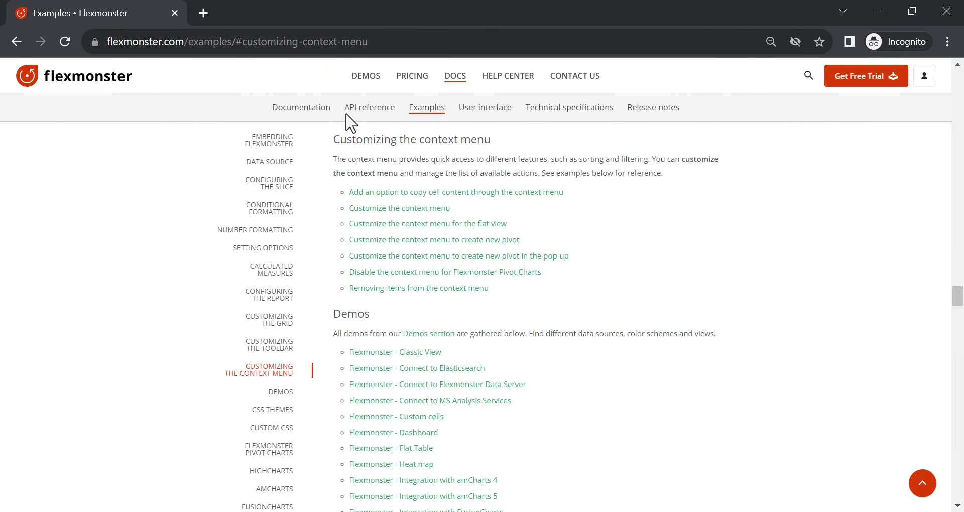
{"action": "left_click", "coordinate": [354, 112]}
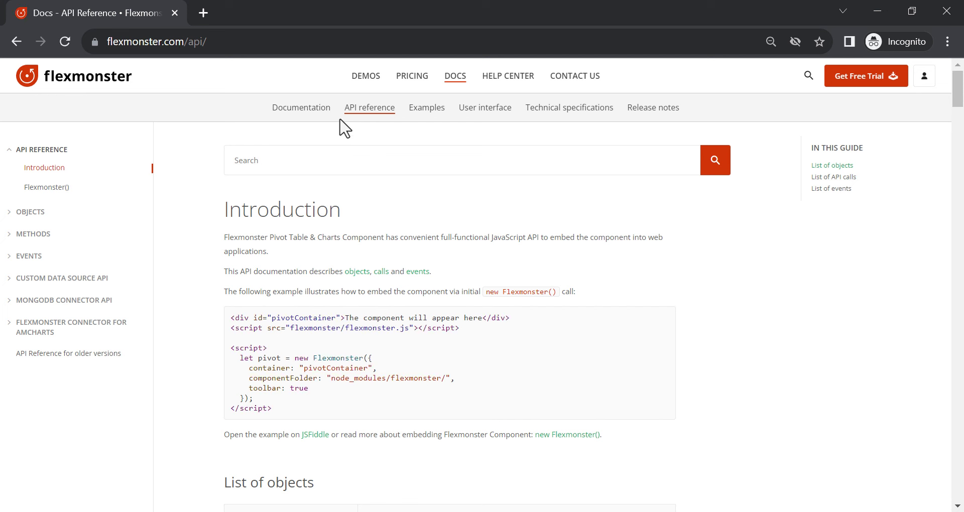
{"action": "left_click", "coordinate": [354, 78]}
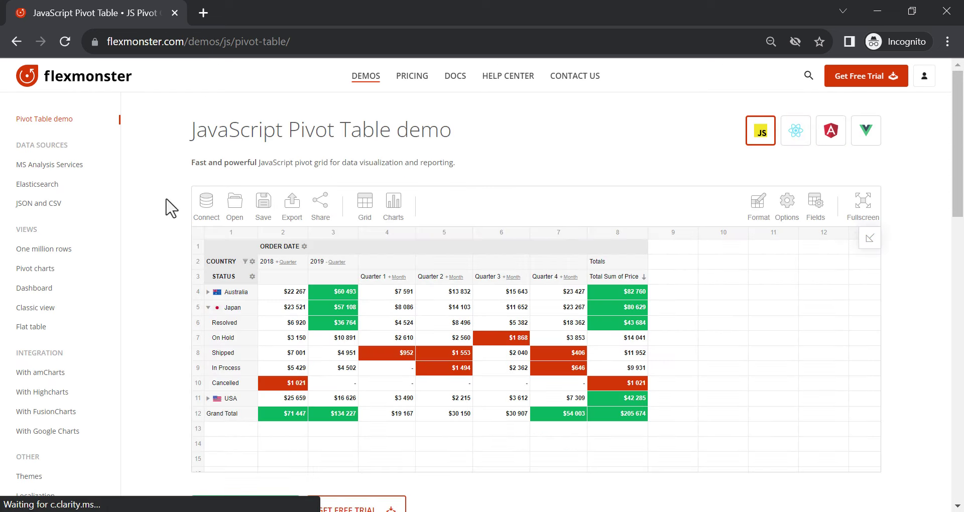
View the Custom cells demo, then move on to the Themes demo
{"action": "scroll", "coordinate": [157, 241], "scroll_direction": "down", "scroll_amount": 3}
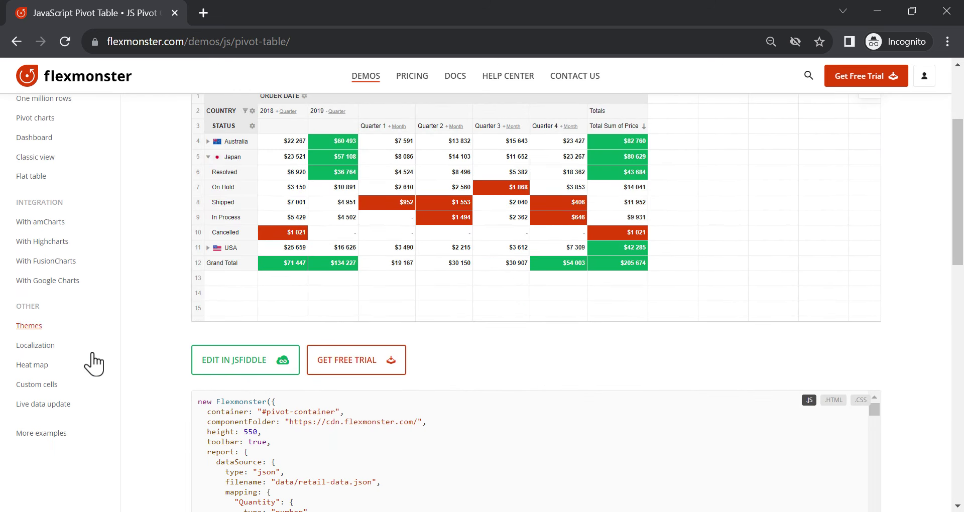
{"action": "left_click", "coordinate": [54, 386]}
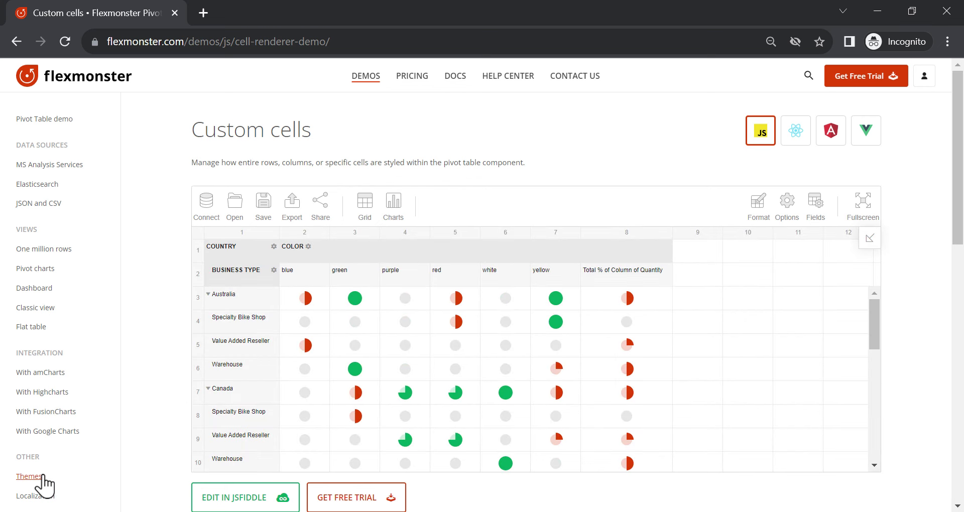
{"action": "left_click", "coordinate": [32, 476]}
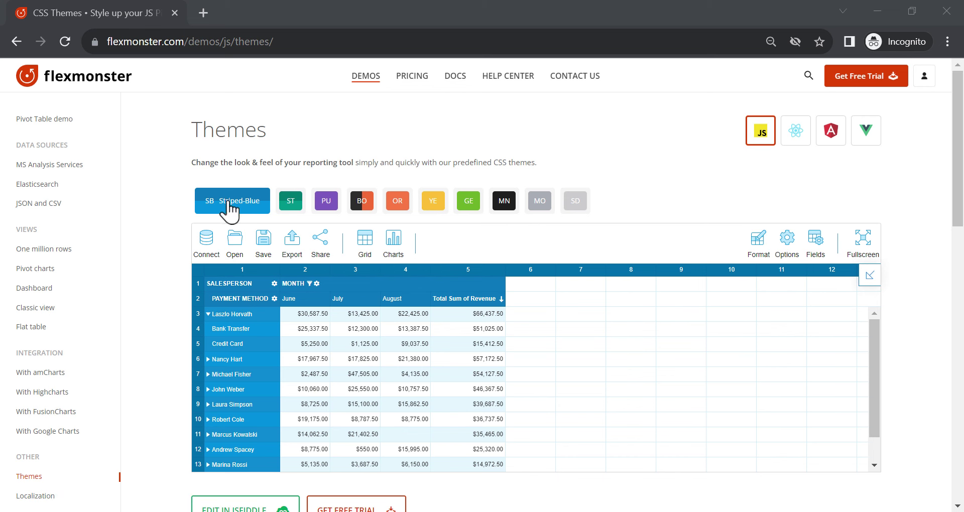
Restyle the grid with the Purple, Yellow and Mac OS themes, then open Localization
{"action": "left_click", "coordinate": [324, 204]}
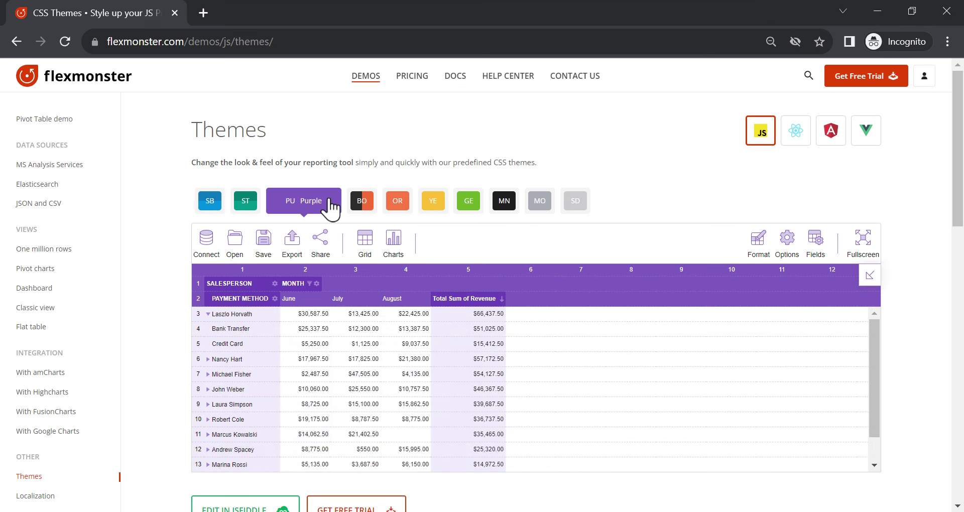
{"action": "left_click", "coordinate": [428, 202]}
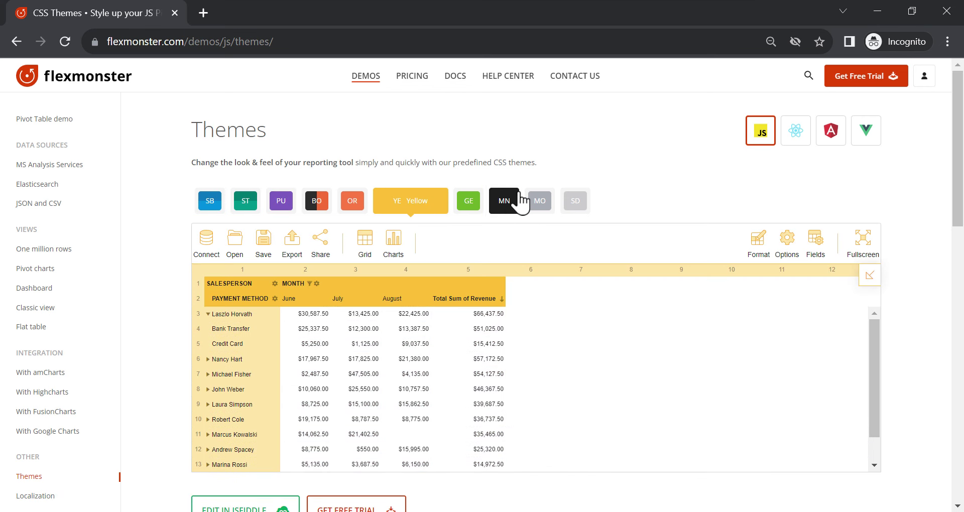
{"action": "left_click", "coordinate": [538, 200]}
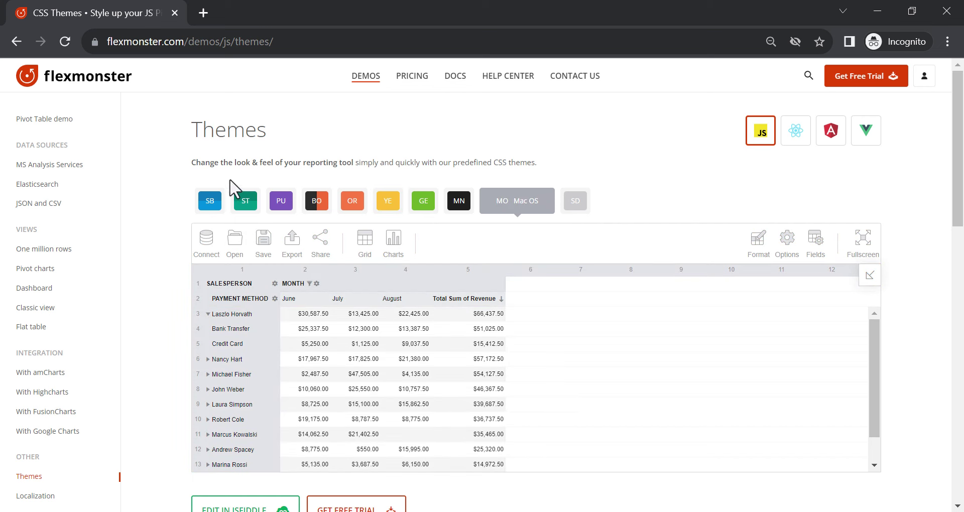
{"action": "left_click", "coordinate": [45, 496]}
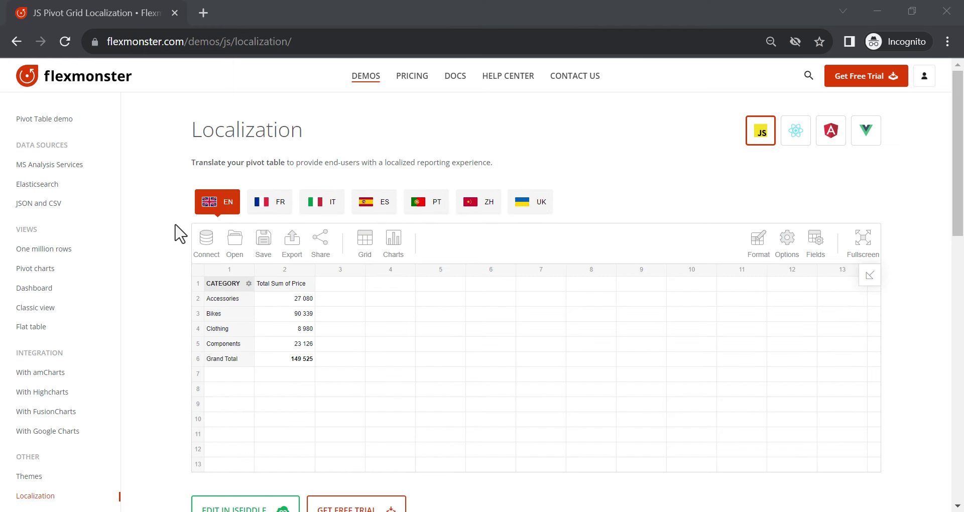
Switch the pivot table to Italian with the IT flag and preview the Italian Opzioni dialog
{"action": "left_click", "coordinate": [323, 201]}
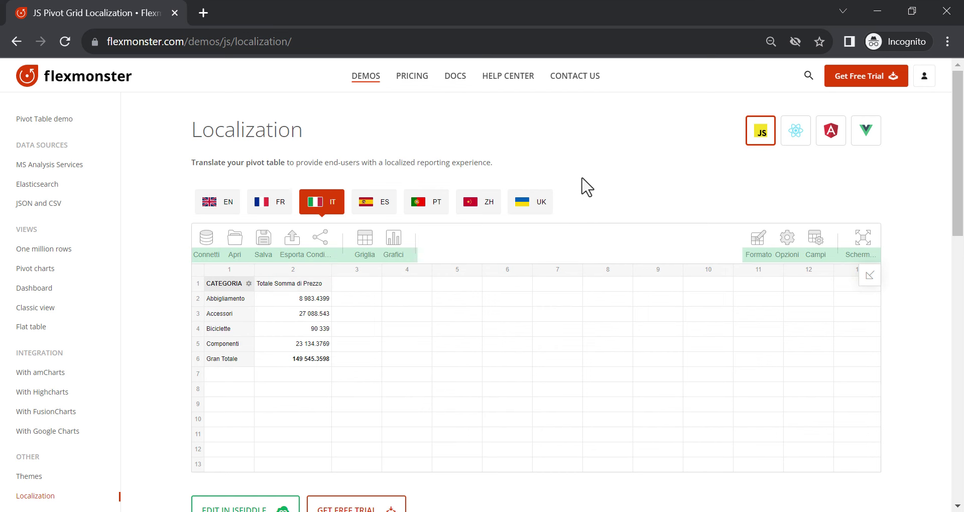
{"action": "left_click", "coordinate": [787, 241]}
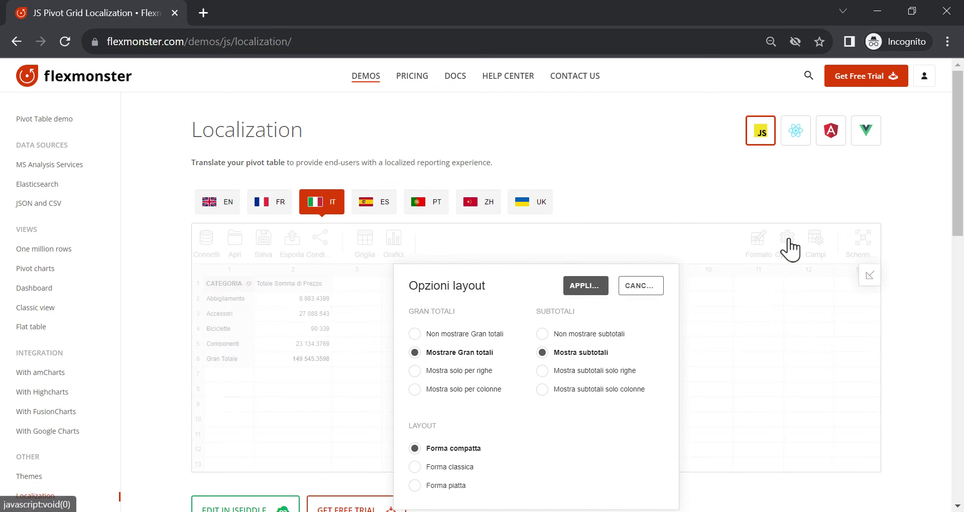
{"action": "left_click", "coordinate": [648, 287]}
{"action": "mouse_move", "coordinate": [396, 259]}
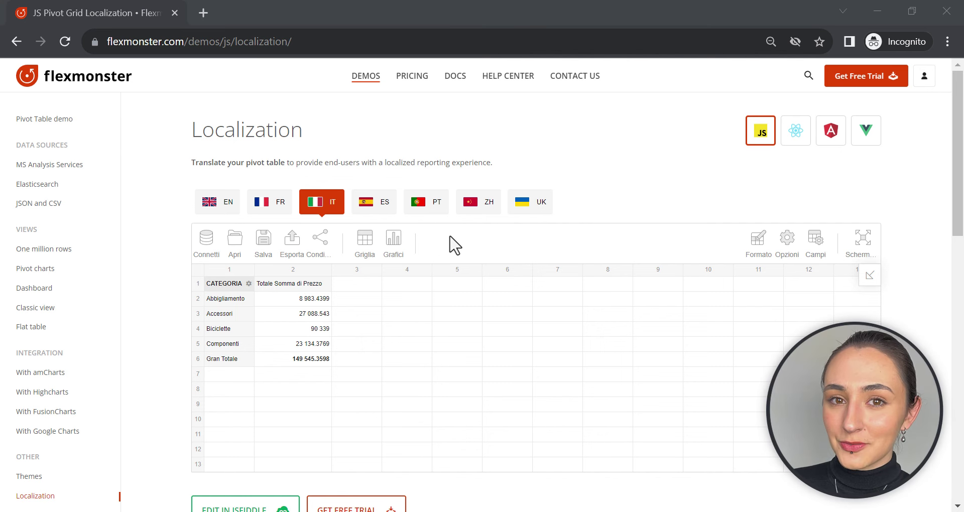
Go from the Help Center to the FAQ page and scroll through its Security answers
{"action": "left_click", "coordinate": [502, 79]}
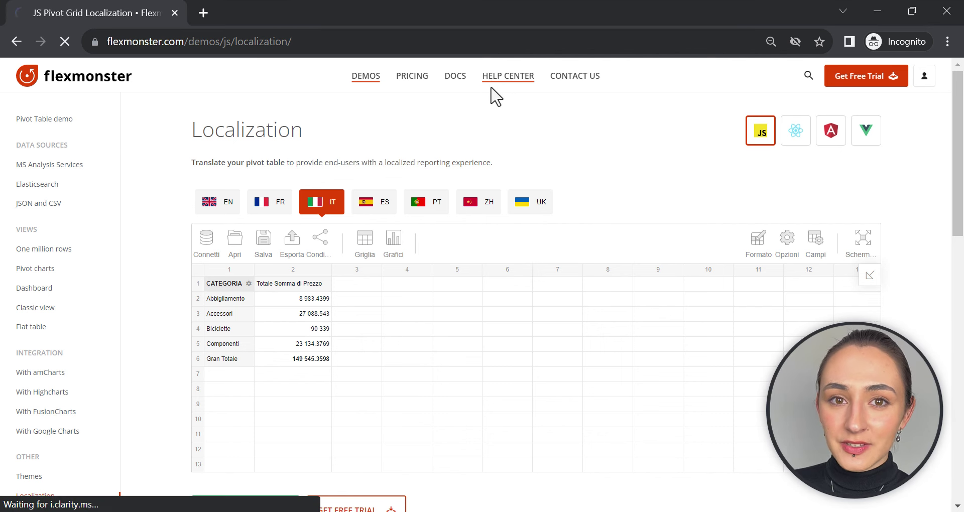
{"action": "scroll", "coordinate": [392, 264], "scroll_direction": "down", "scroll_amount": 3}
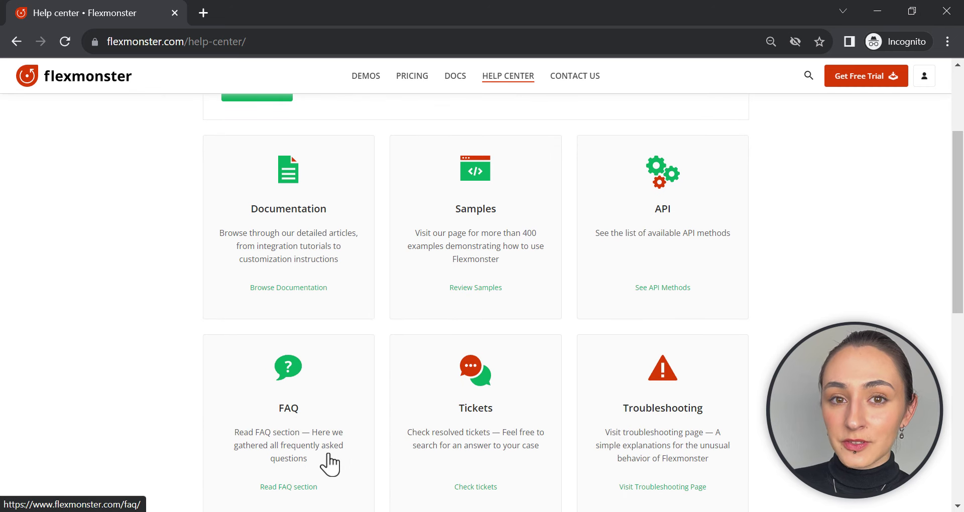
{"action": "left_click", "coordinate": [301, 486]}
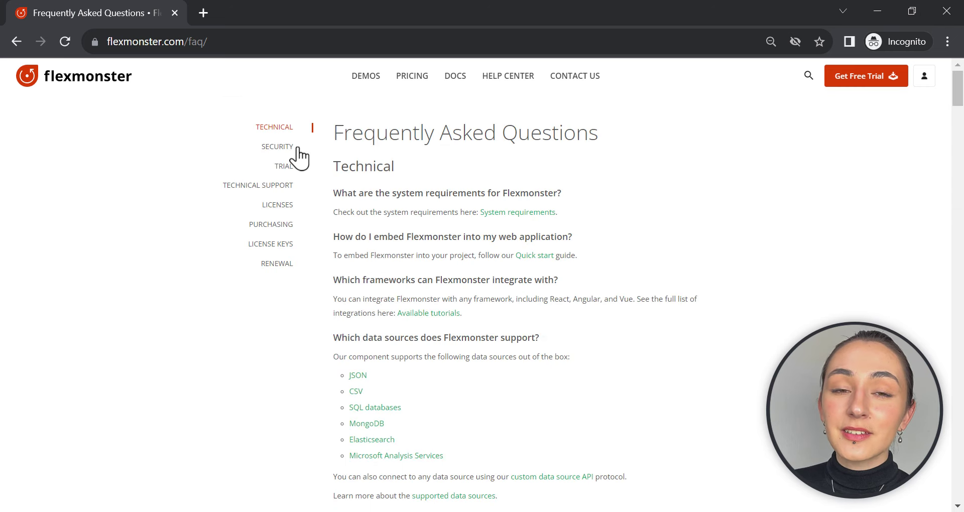
{"action": "left_click", "coordinate": [289, 146]}
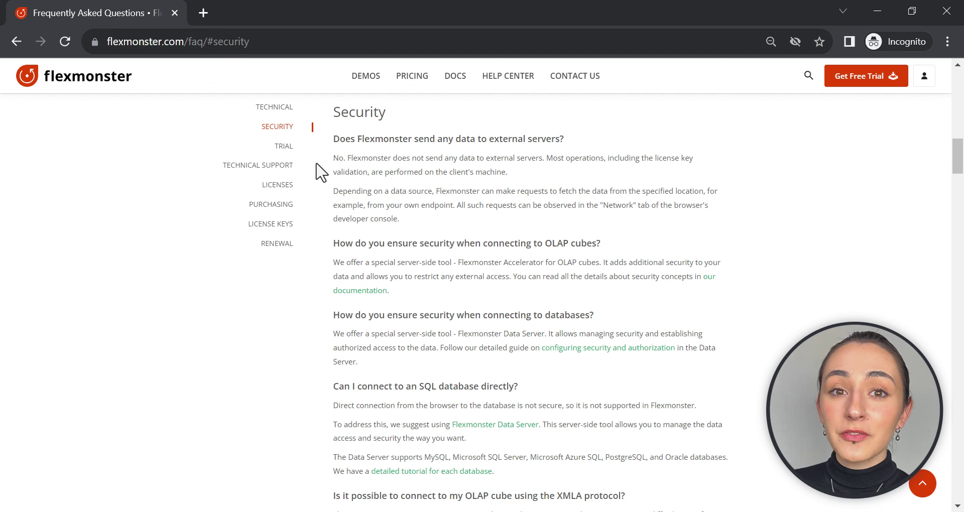
{"action": "scroll", "coordinate": [321, 174], "scroll_direction": "down", "scroll_amount": 5}
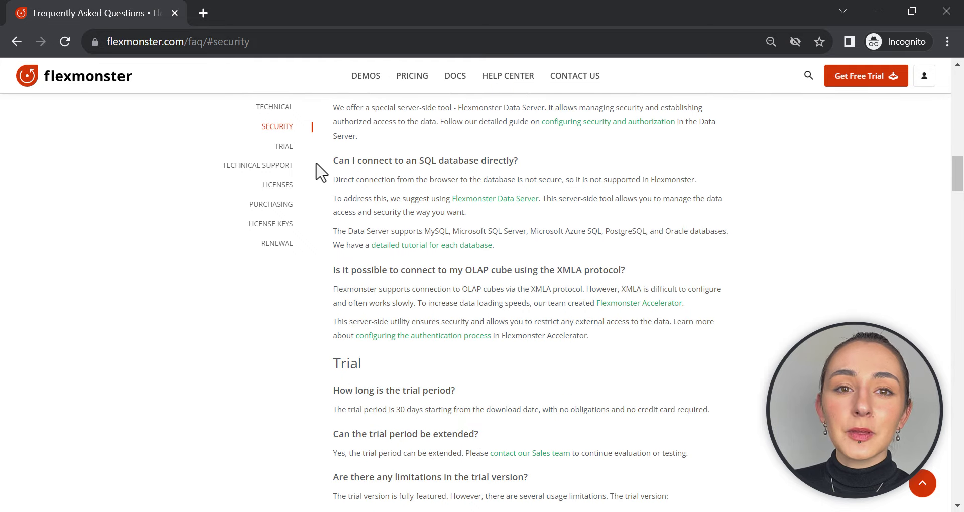